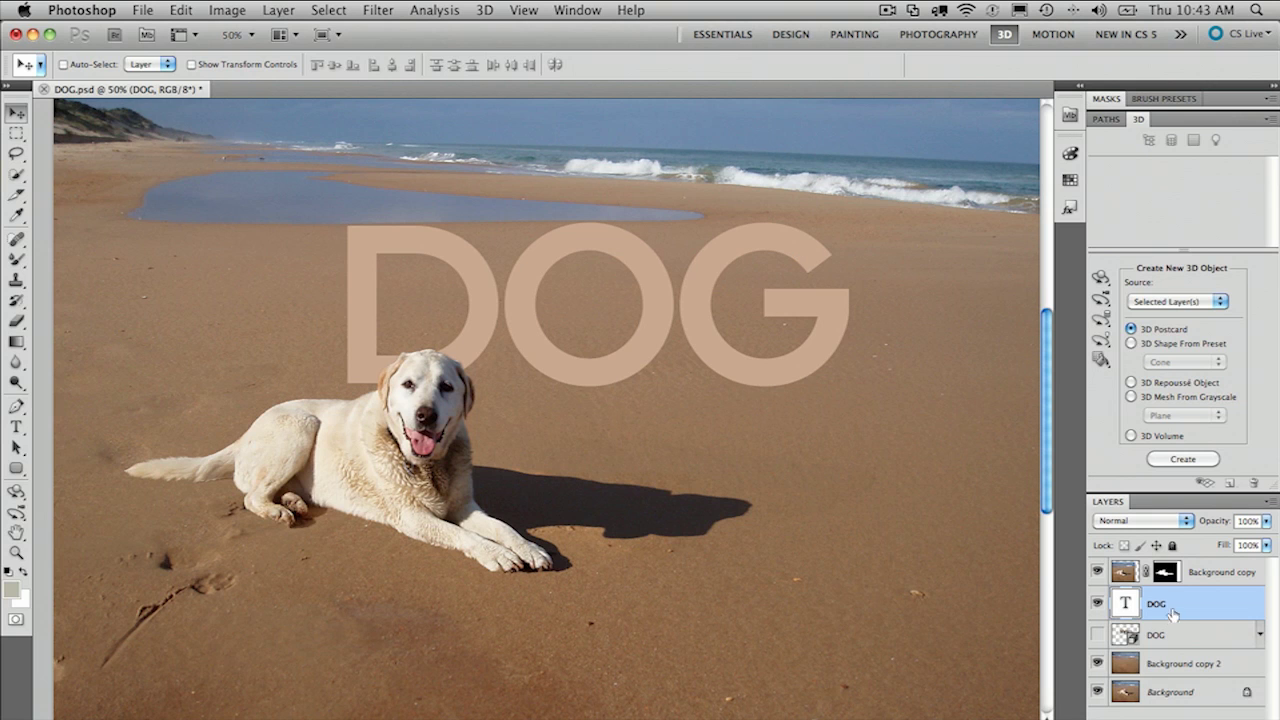
# Step: Toggle layer visibility to compare the original dog photo with the dog-free beach
pyautogui.click(1097, 571)
pyautogui.click(1098, 603)
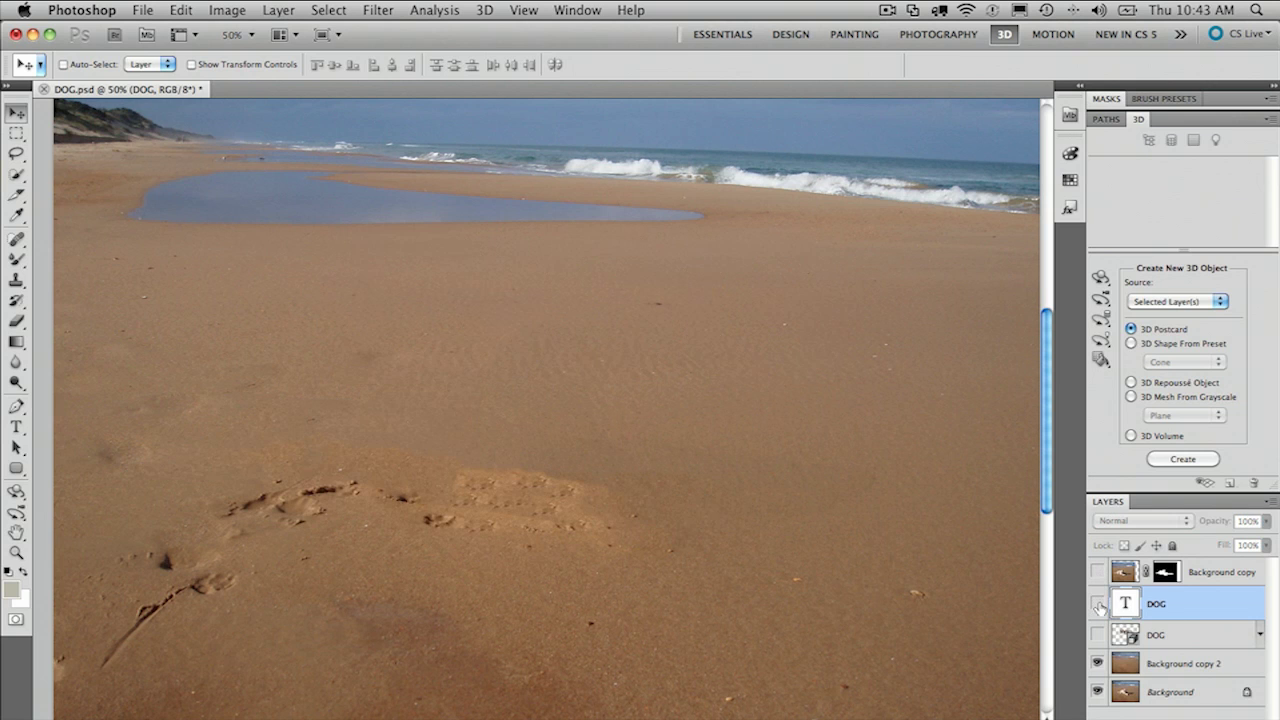
pyautogui.click(1097, 664)
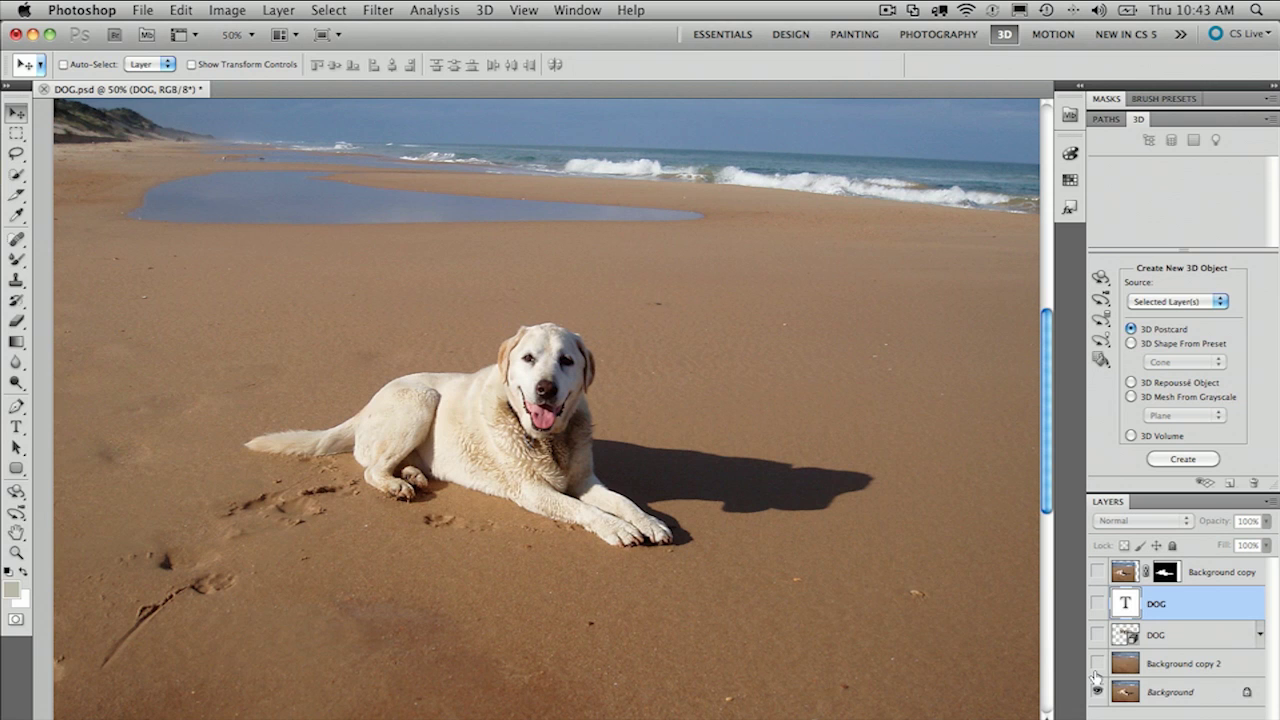
pyautogui.click(1097, 664)
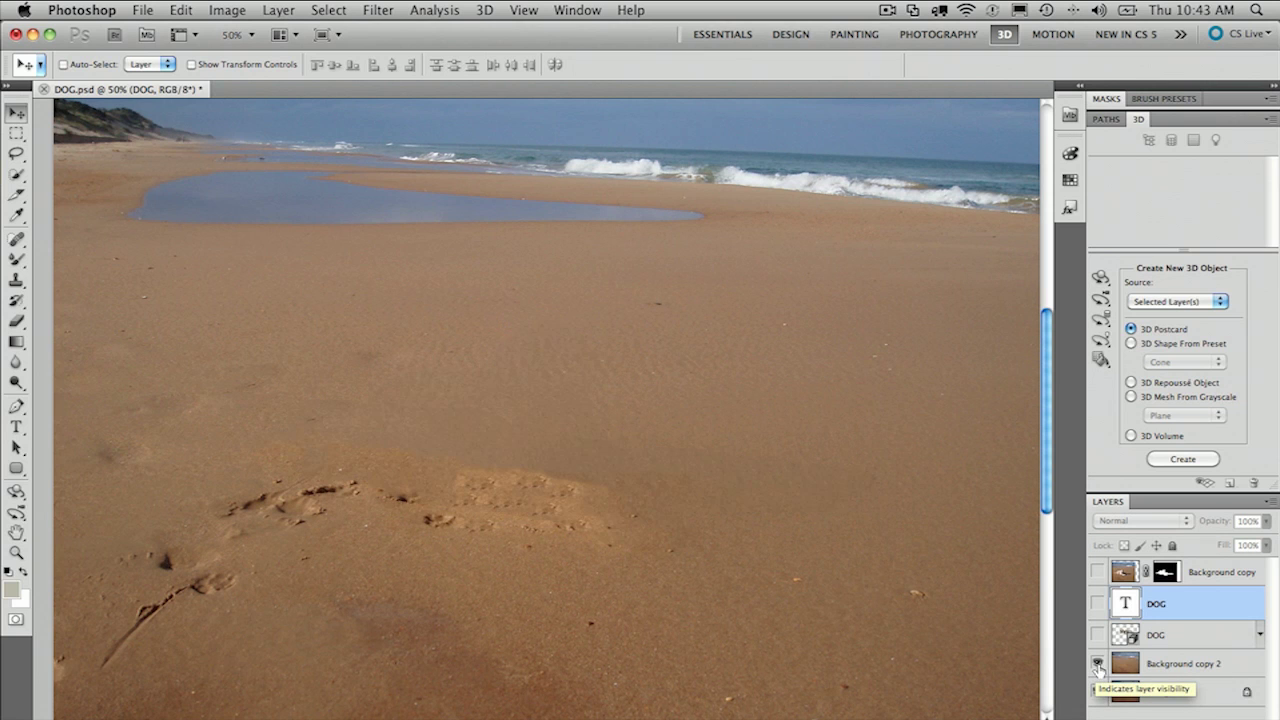
pyautogui.click(1097, 664)
pyautogui.click(1097, 664)
pyautogui.click(1097, 664)
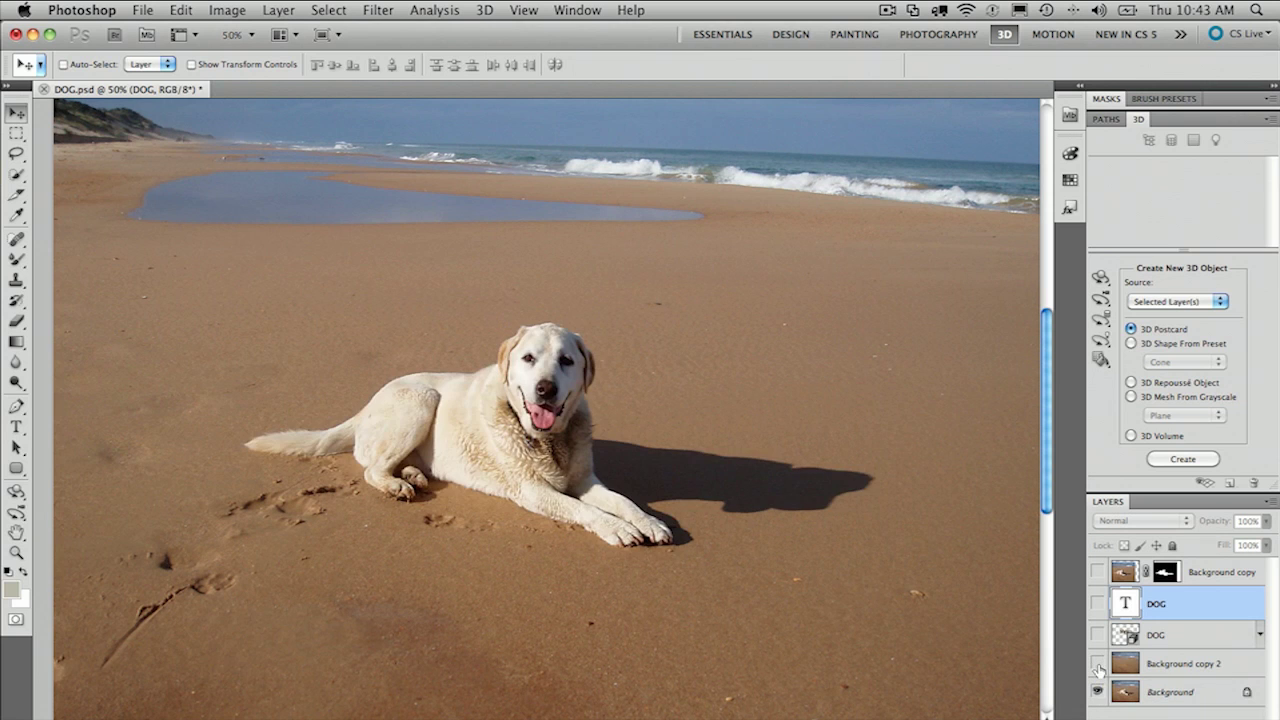
pyautogui.click(1097, 664)
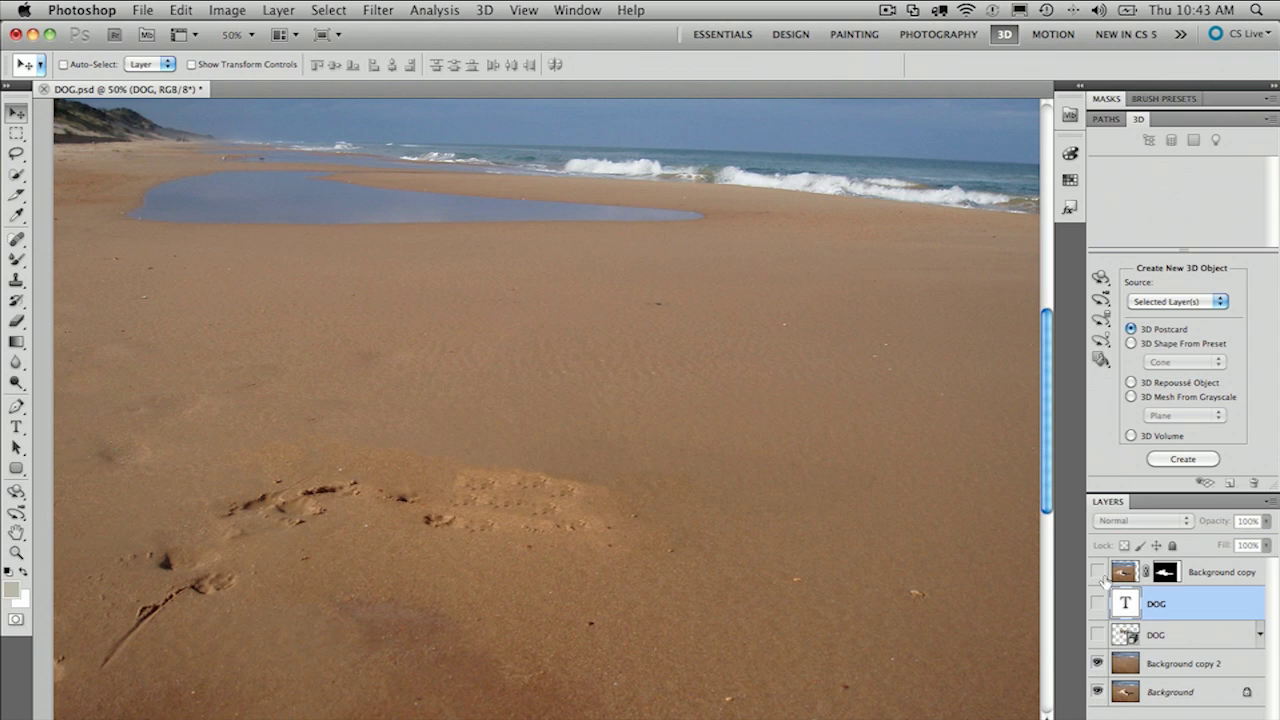
pyautogui.click(1097, 572)
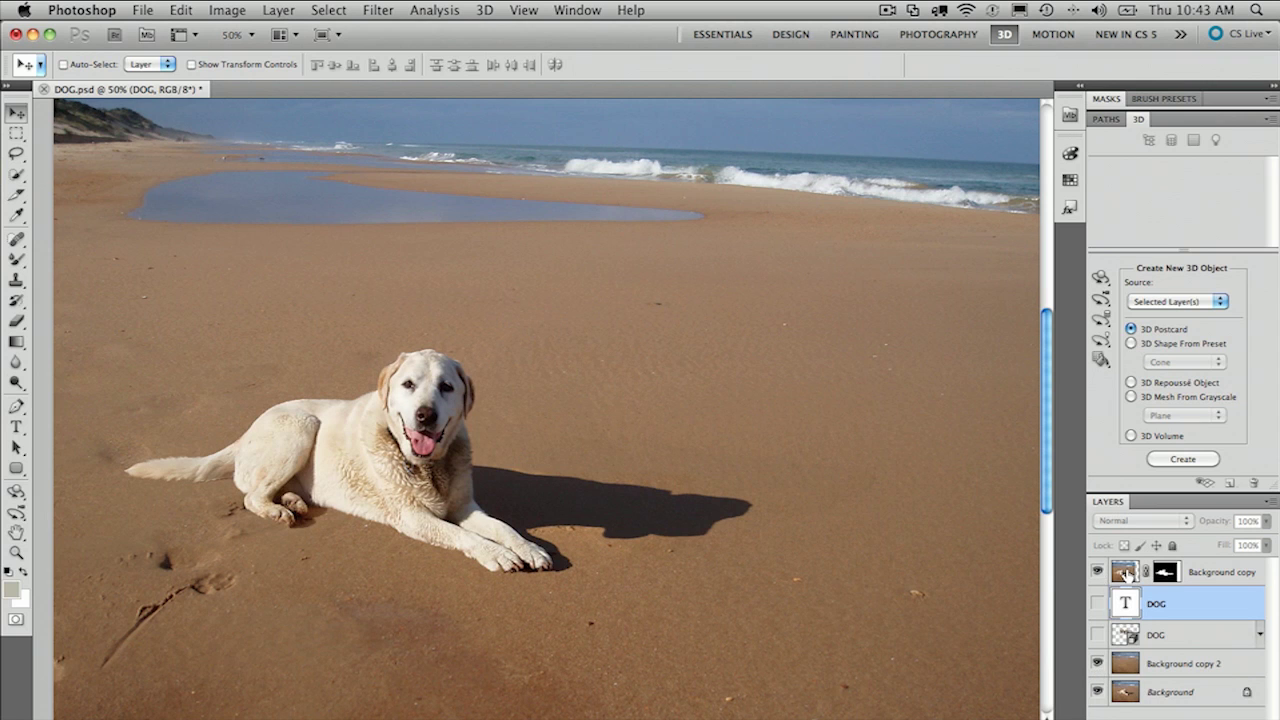
# Step: Nudge the cut-out dog slightly right and move the DOG text left behind the dog
pyautogui.click(1125, 572)
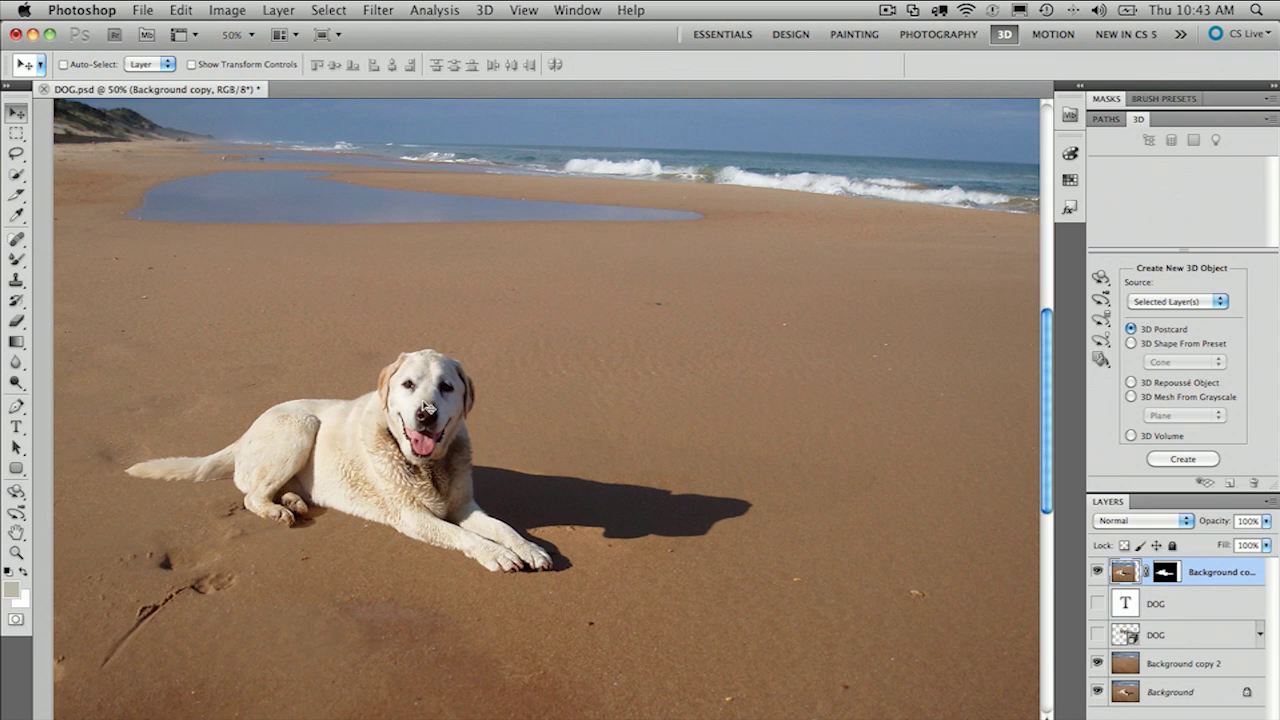
pyautogui.moveTo(428, 405)
pyautogui.mouseDown()
pyautogui.moveTo(443, 437)
pyautogui.moveTo(431, 471)
pyautogui.moveTo(680, 437)
pyautogui.moveTo(497, 415)
pyautogui.moveTo(440, 425)
pyautogui.moveTo(432, 407)
pyautogui.mouseUp()
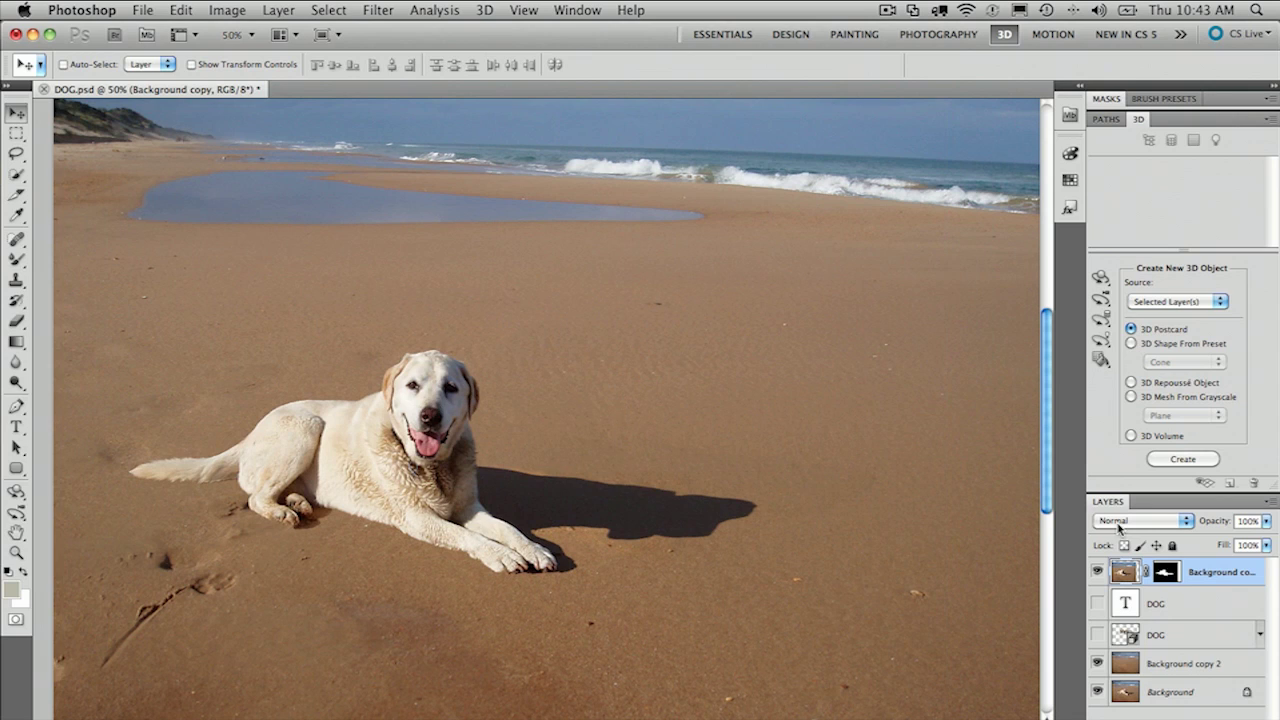
pyautogui.click(1097, 603)
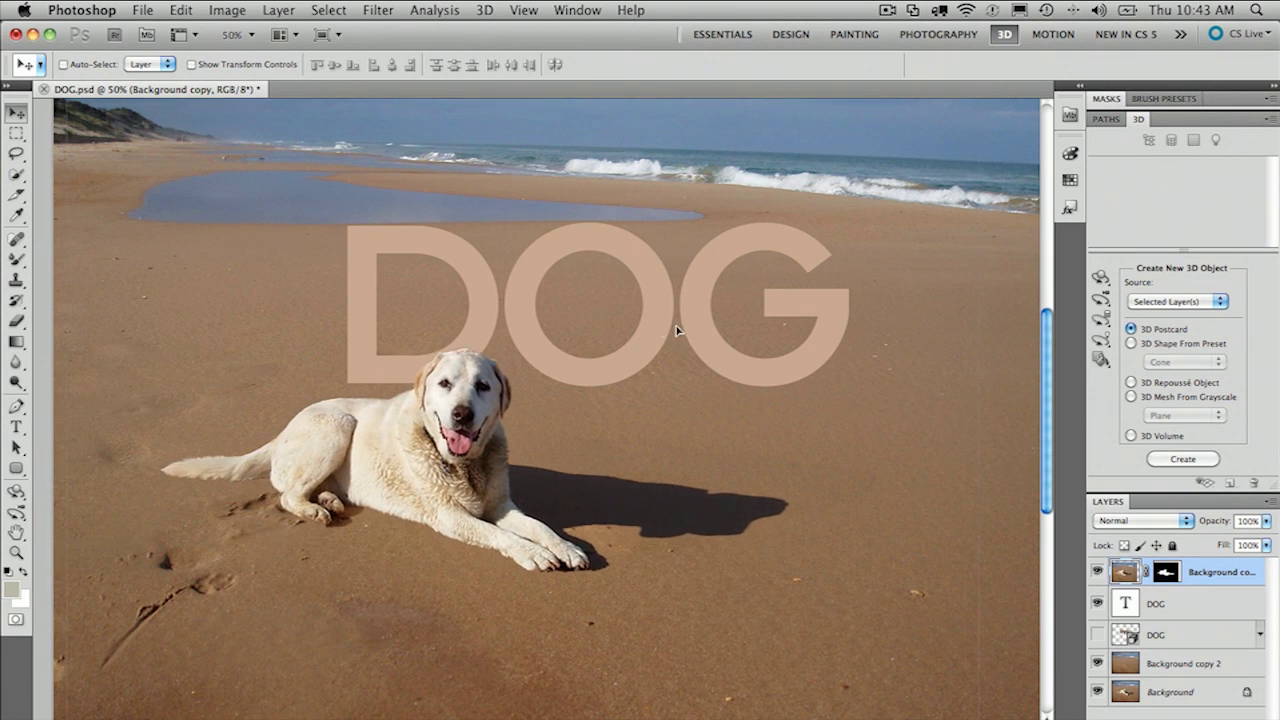
pyautogui.click(1118, 603)
pyautogui.moveTo(606, 371); pyautogui.dragTo(534, 376)
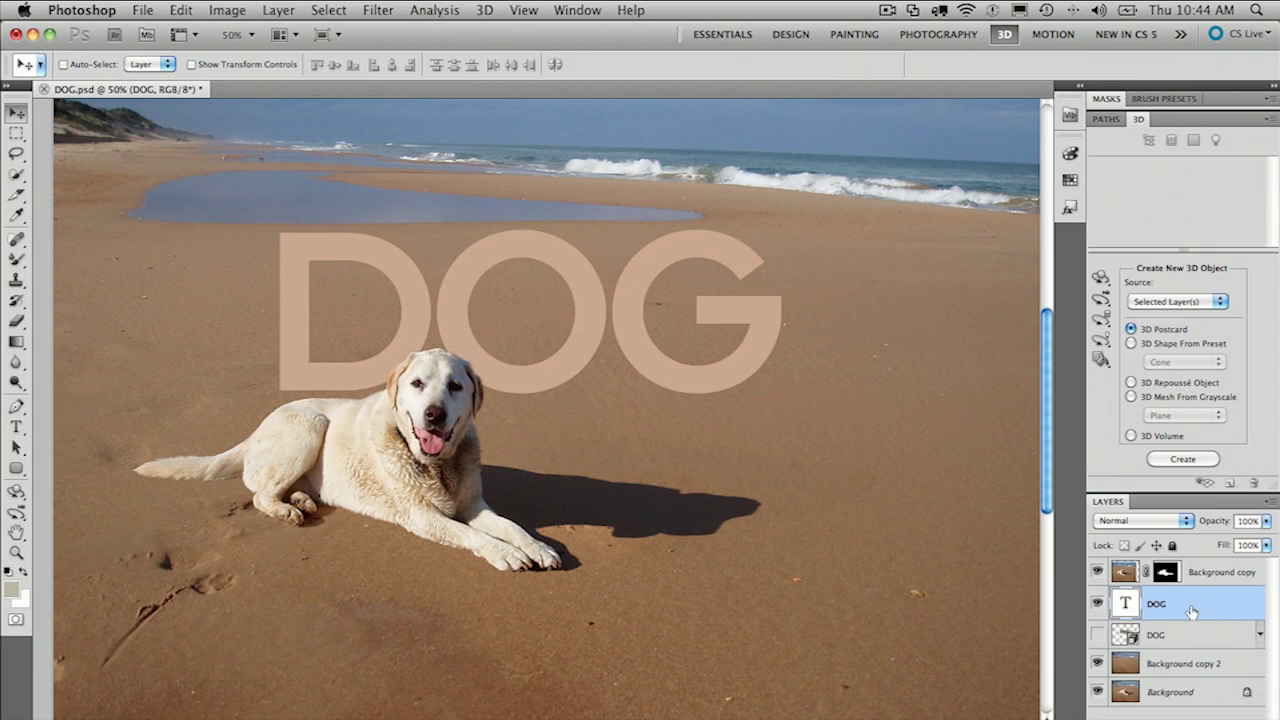
# Step: Extrude the DOG text layer into 3D with 3D > Repoussé > Text Layer
pyautogui.click(484, 9)
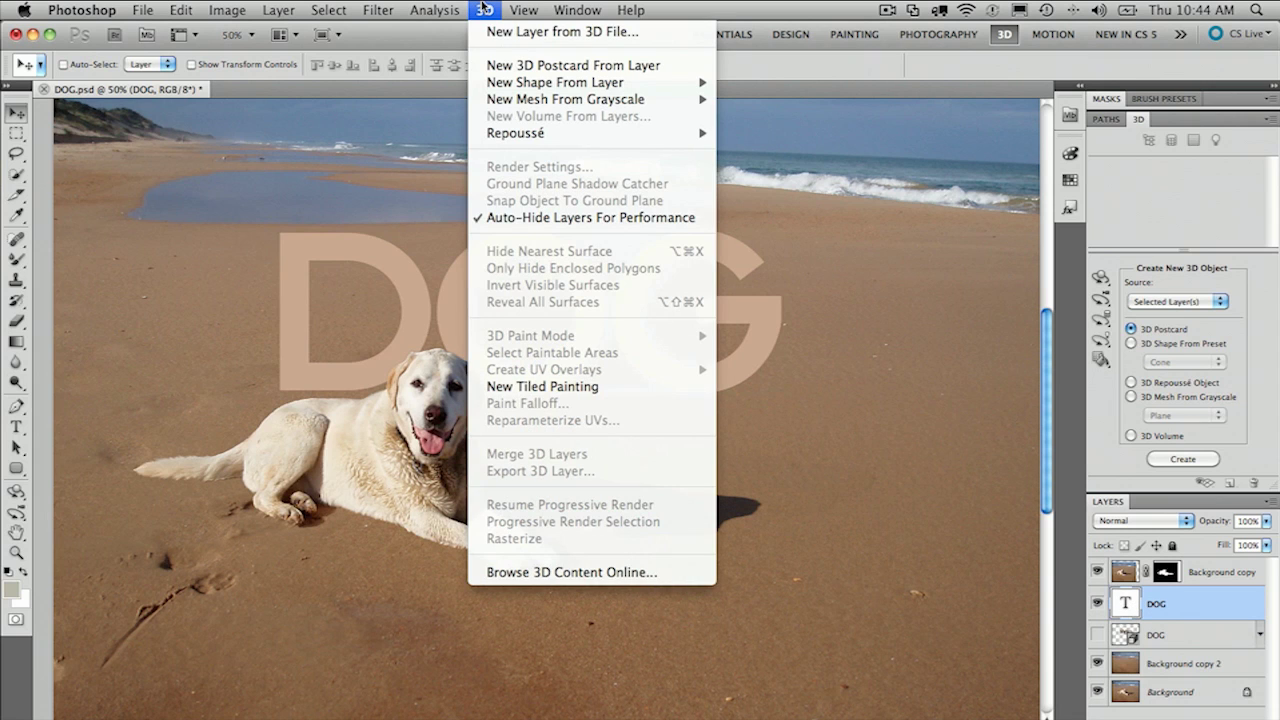
pyautogui.moveTo(532, 136)
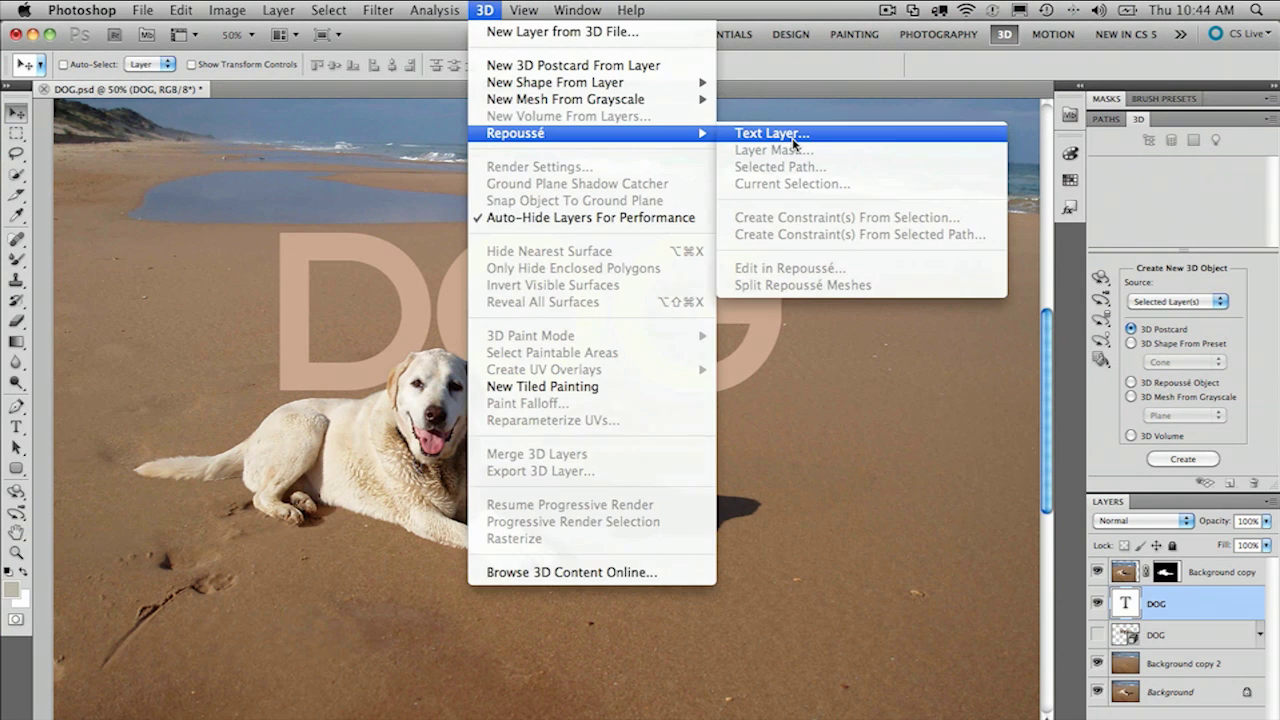
pyautogui.click(793, 144)
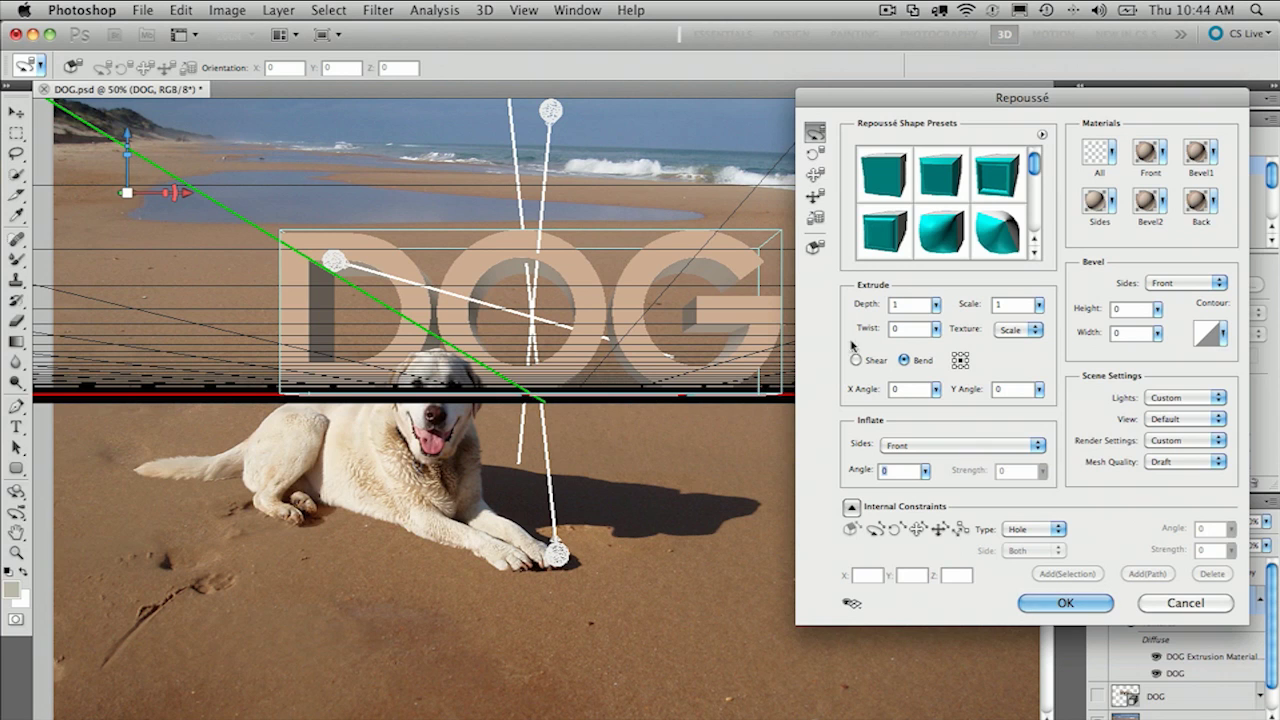
# Step: Turn off the 3D Ground Plane and 3D Light overlays in the Repoussé preview
pyautogui.click(853, 604)
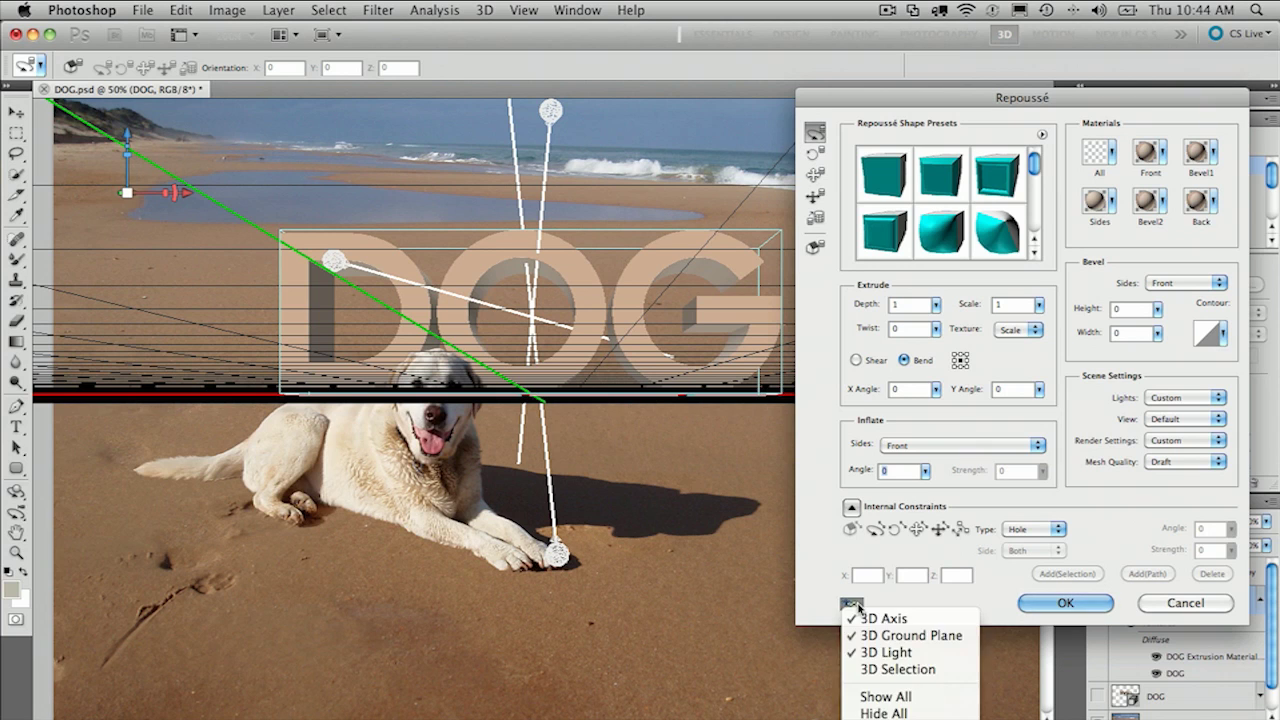
pyautogui.click(948, 636)
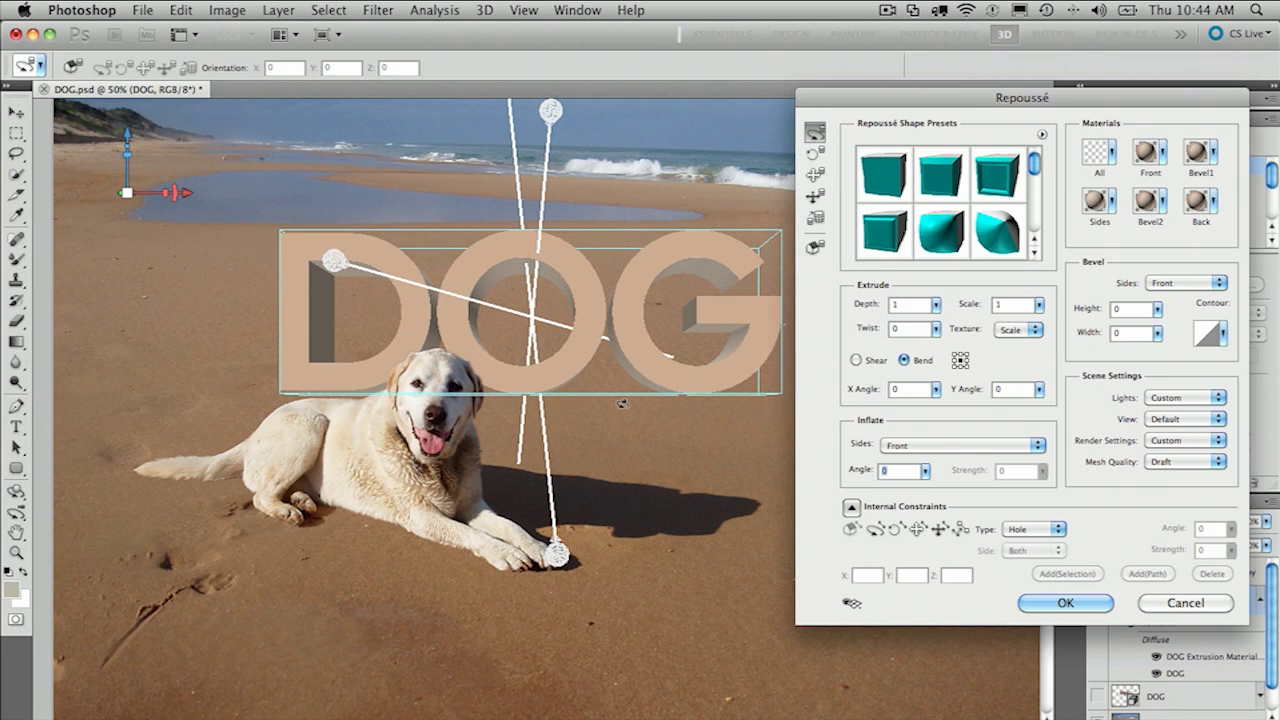
pyautogui.click(853, 604)
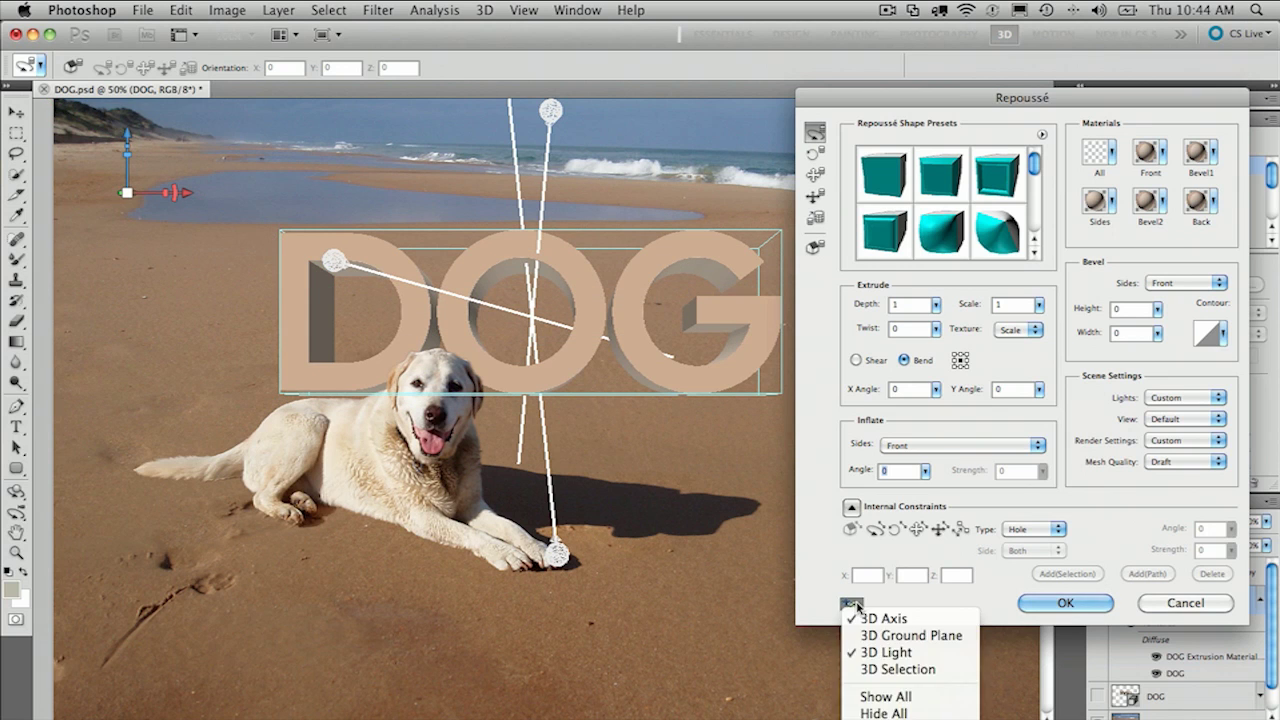
pyautogui.click(913, 655)
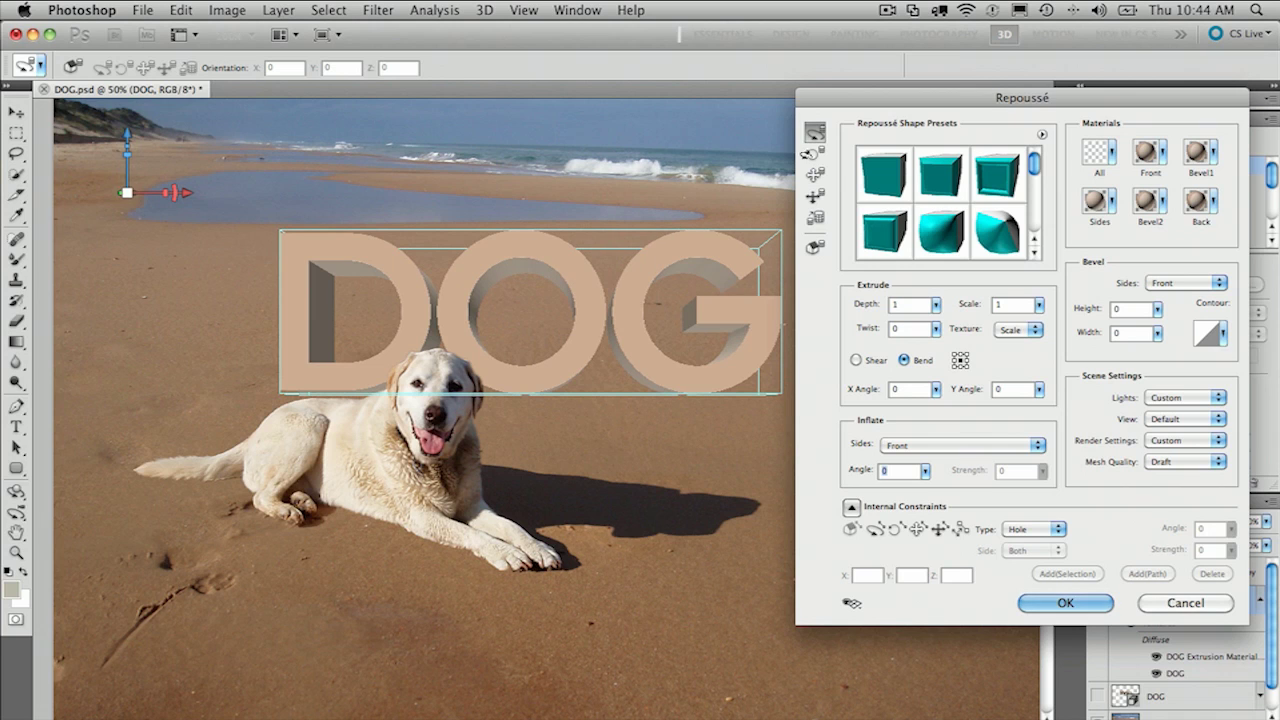
# Step: Set the Repoussé Extrude Depth to 0.5 and the front Inflate Angle to 12
pyautogui.doubleClick(913, 305)
pyautogui.press('BackSpace')
pyautogui.write('.5')
pyautogui.press('Tab')
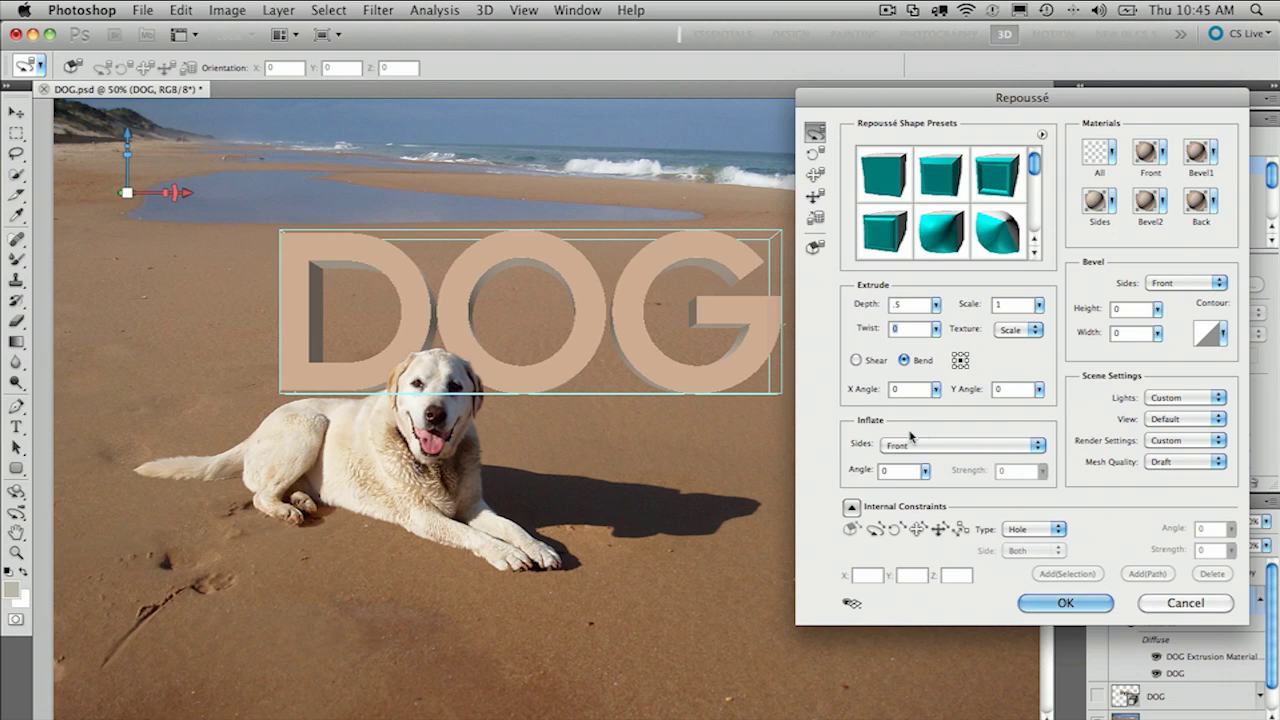
pyautogui.click(897, 470)
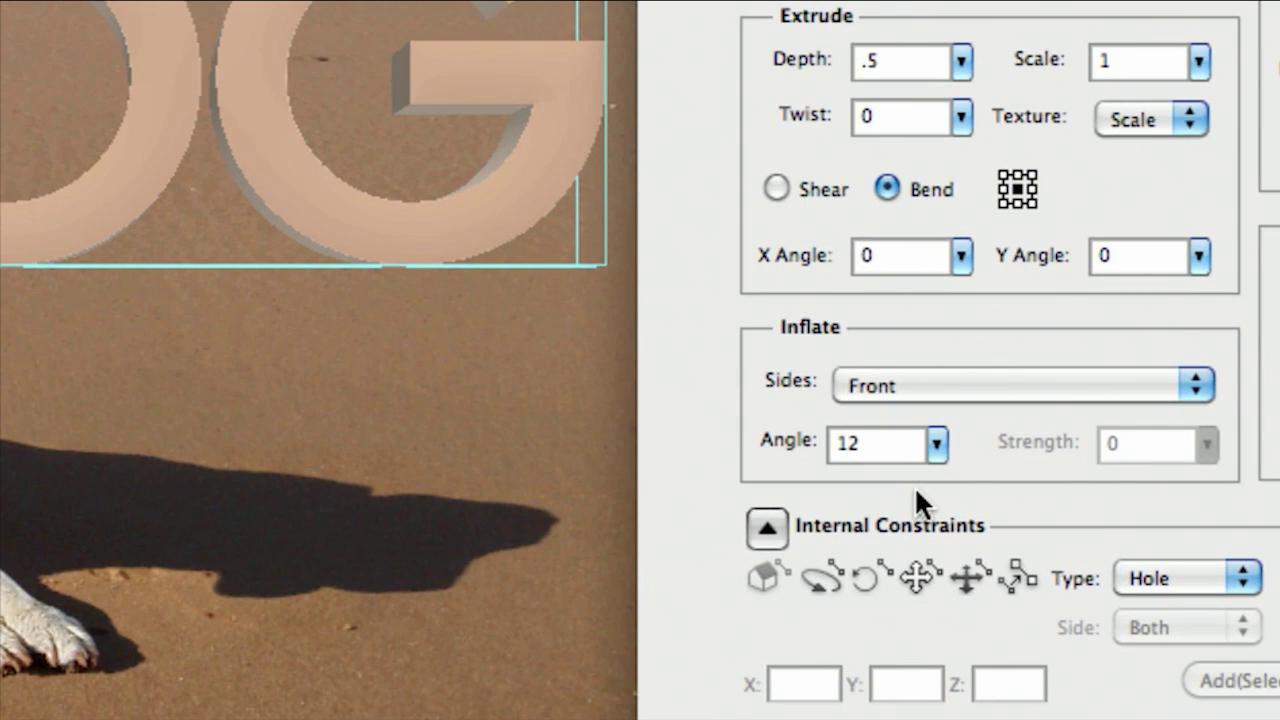
pyautogui.press('alt')
pyautogui.press('Tab')
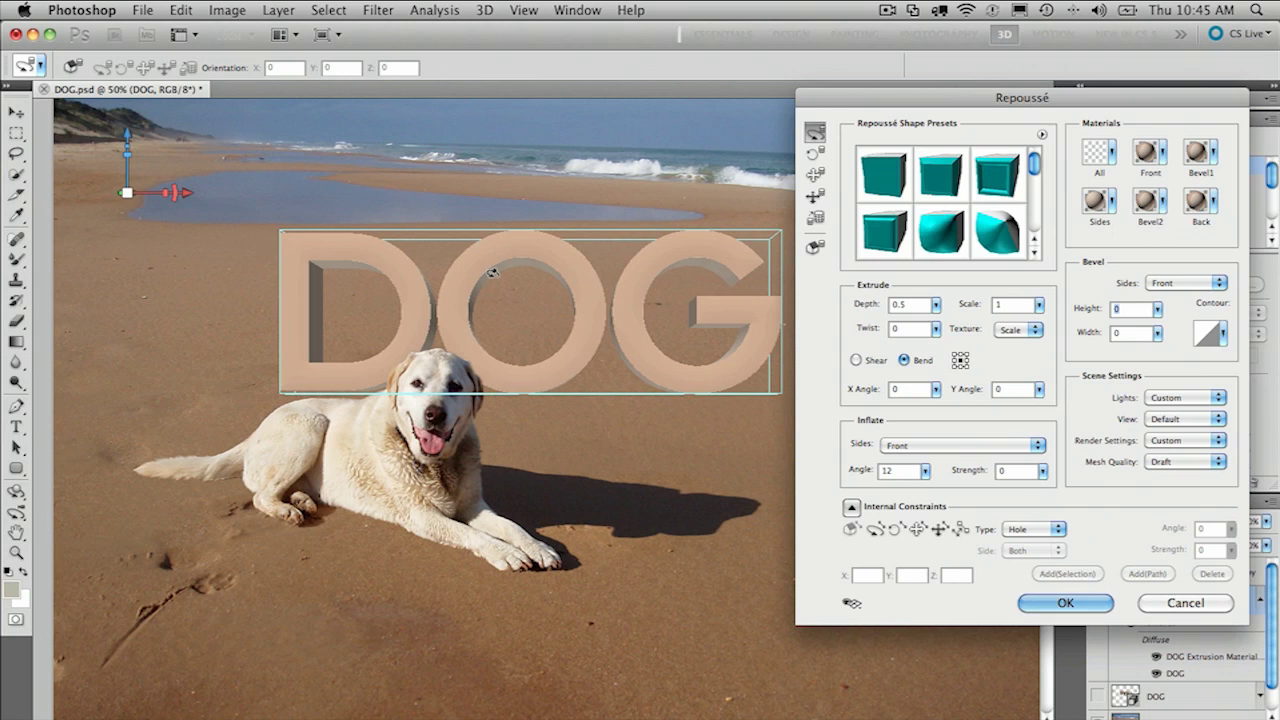
pyautogui.click(851, 603)
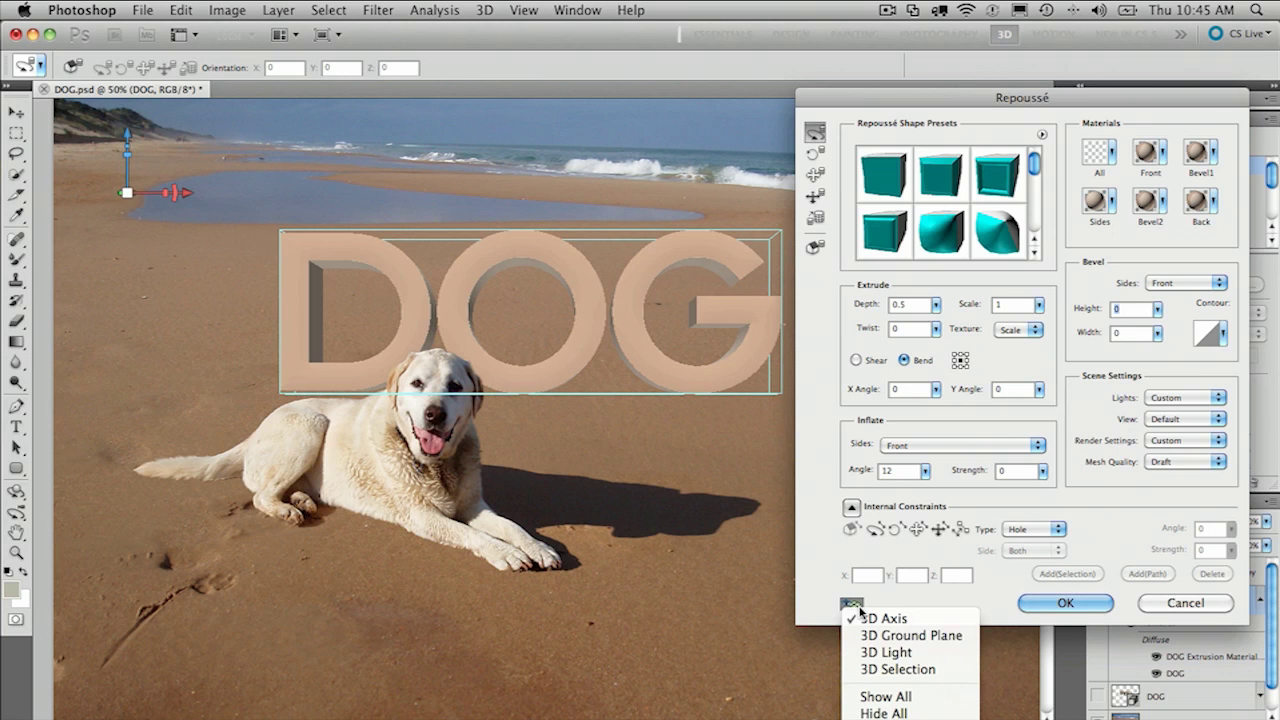
pyautogui.click(944, 648)
pyautogui.press('alt')
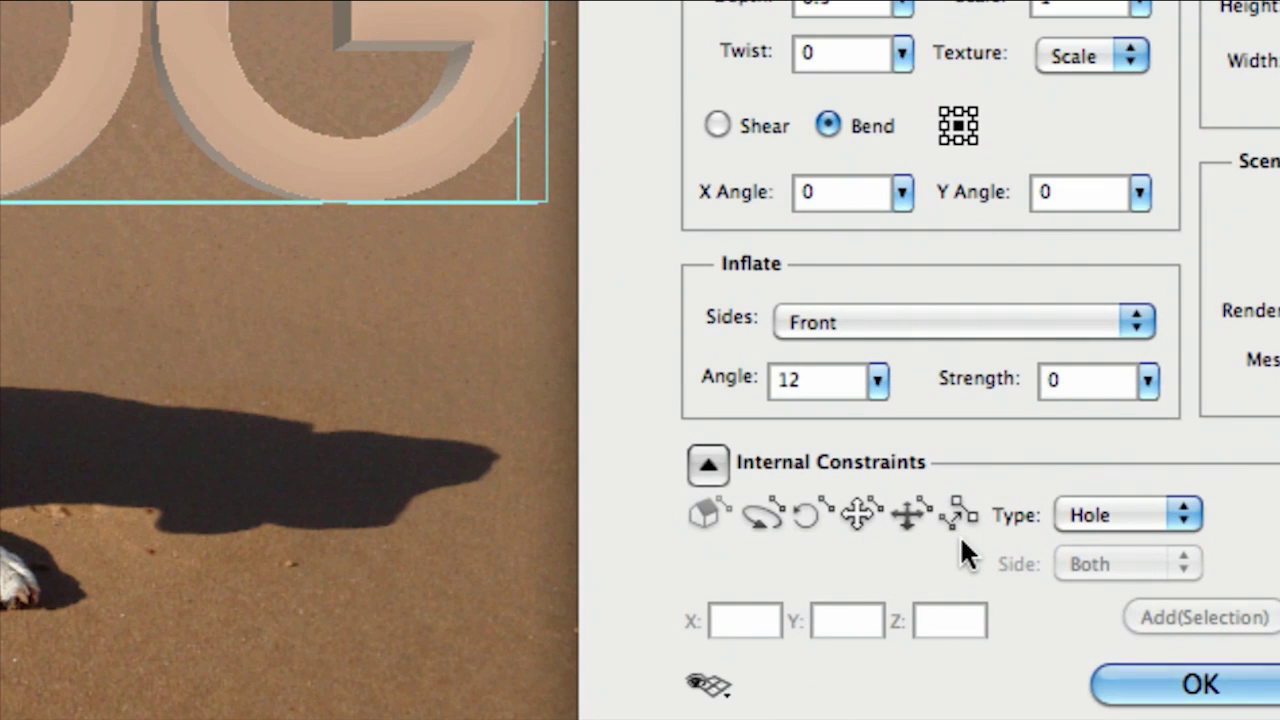
pyautogui.click(1115, 515)
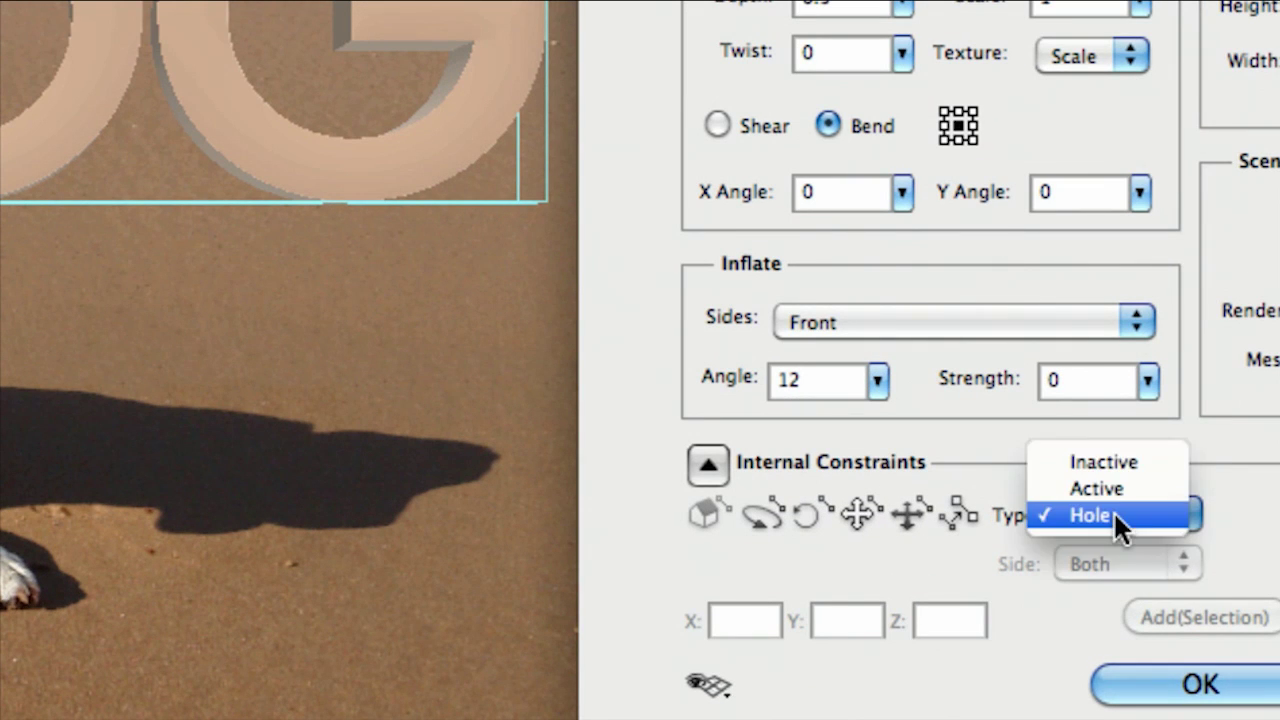
pyautogui.click(1154, 516)
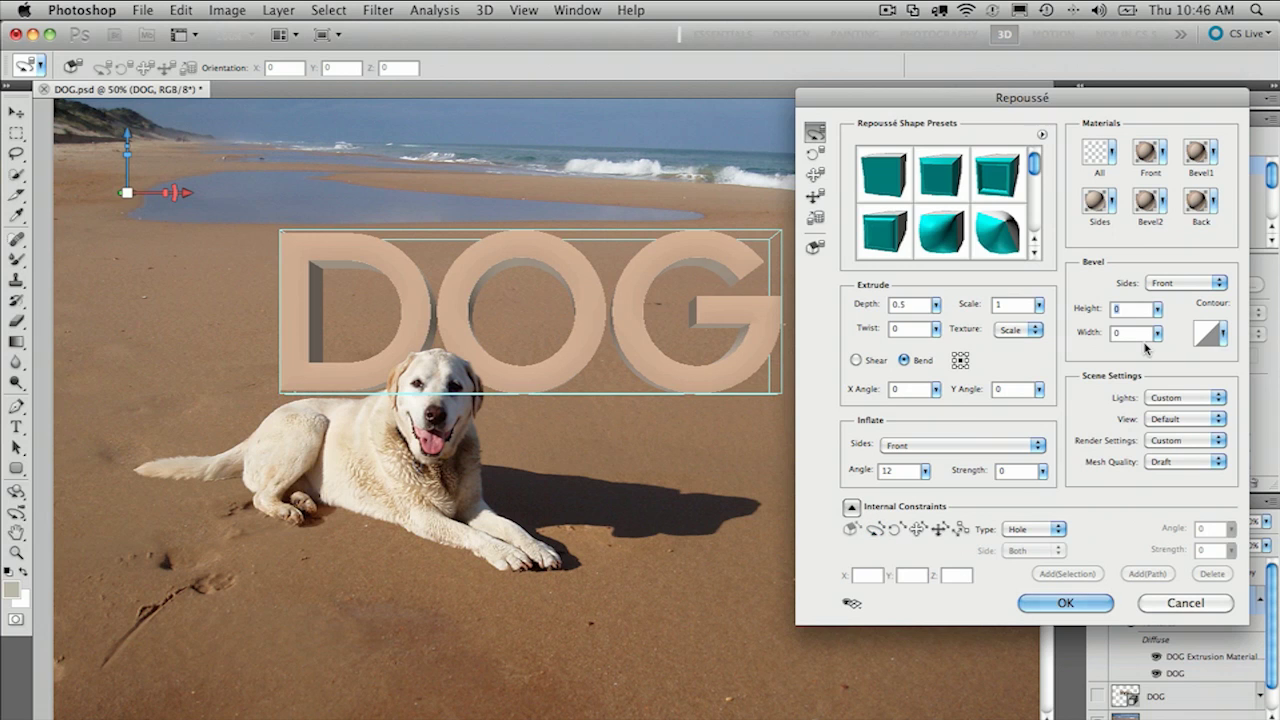
# Step: Re-enable the 3D Ground Plane and 3D Light overlays, then confirm Repoussé with OK
pyautogui.click(857, 603)
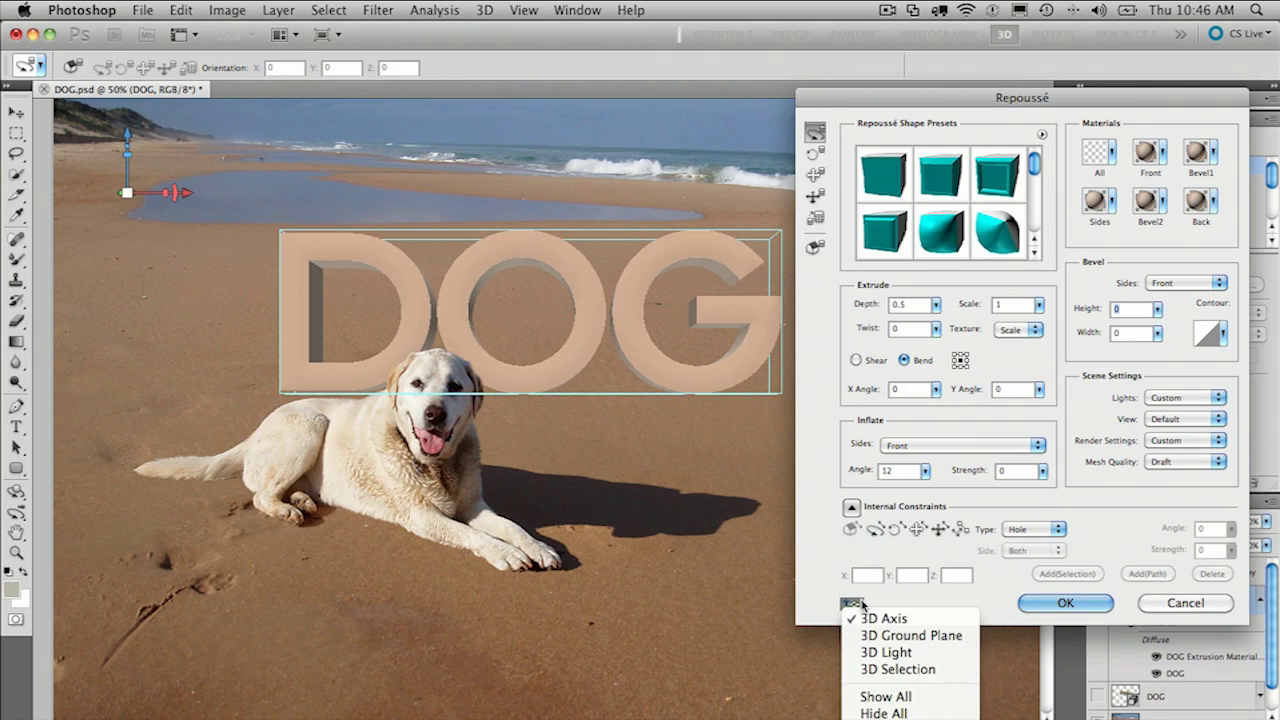
pyautogui.click(956, 645)
pyautogui.click(855, 603)
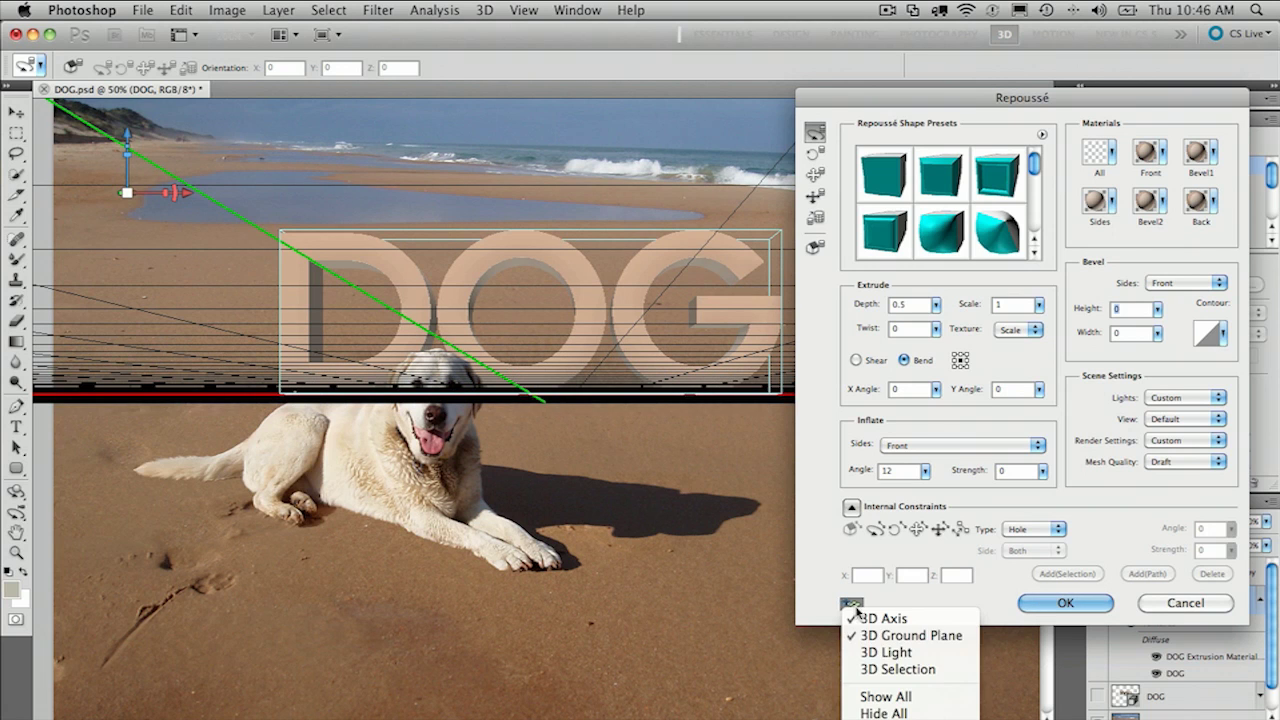
pyautogui.click(962, 652)
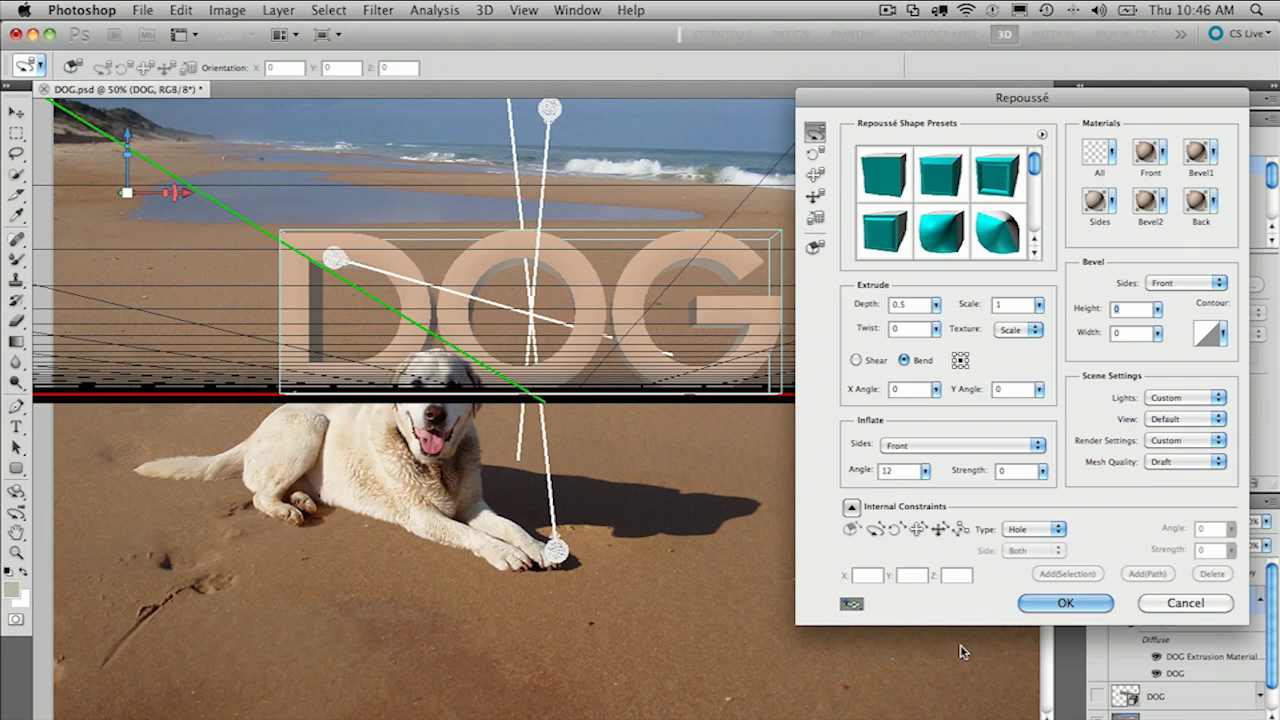
pyautogui.click(1066, 603)
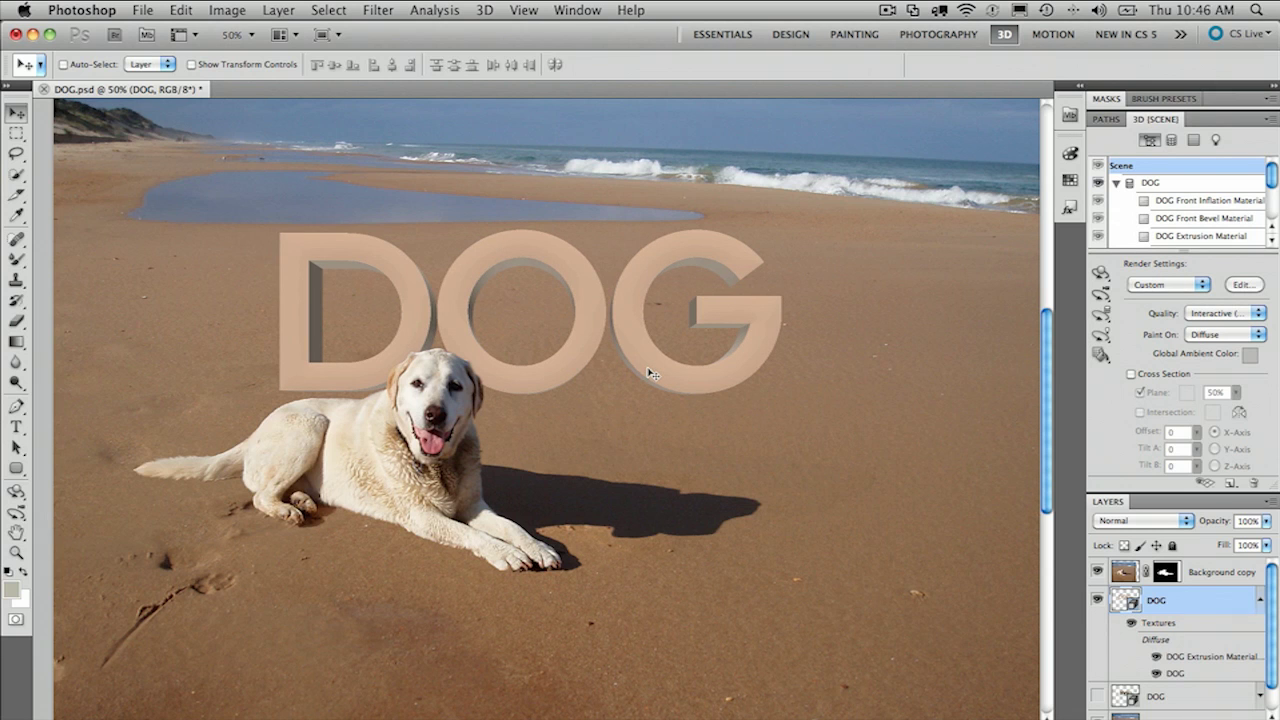
# Step: Delete Infinite Light 3 and Infinite Light 2 from the 3D panel's Lights list
pyautogui.click(1216, 140)
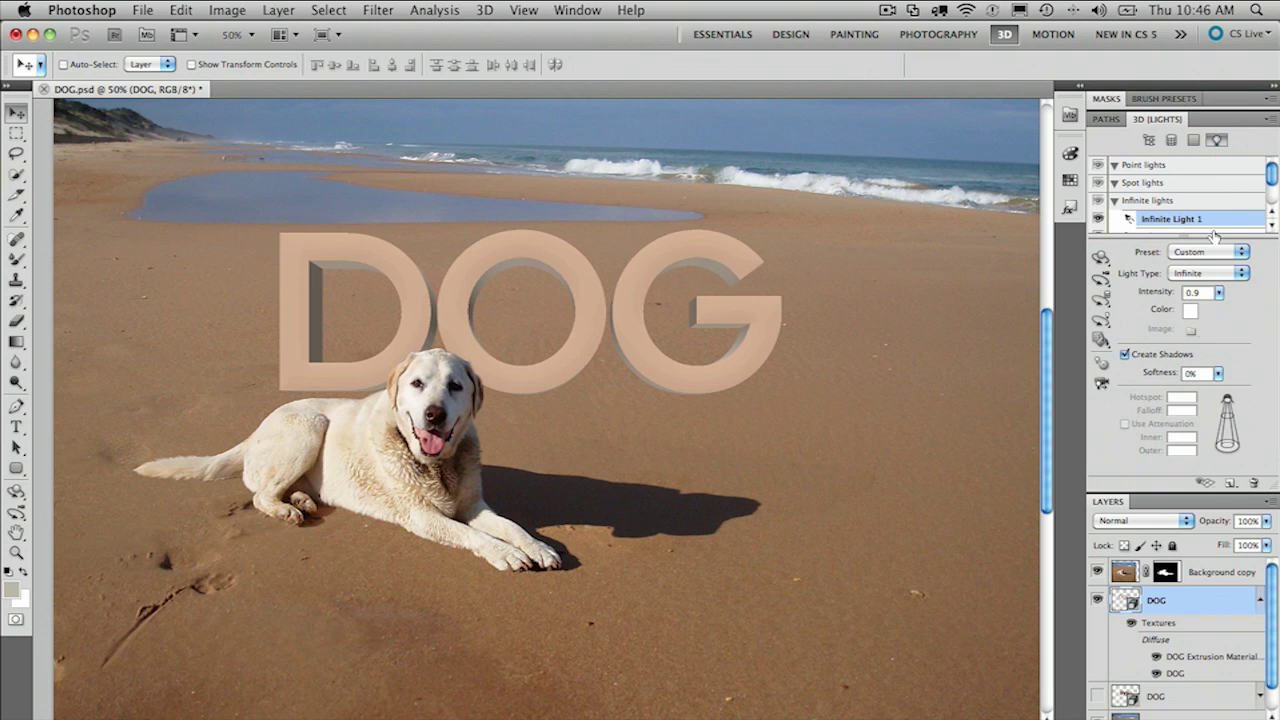
pyautogui.click(1271, 226)
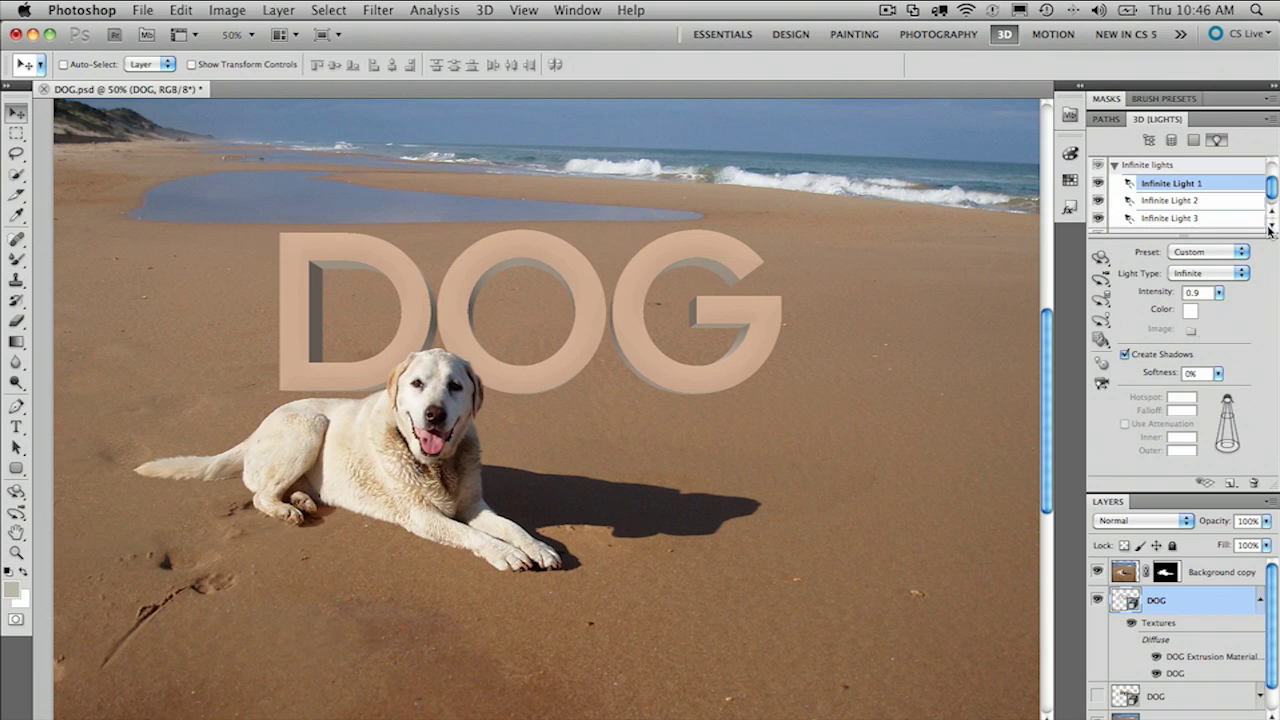
pyautogui.click(1192, 220)
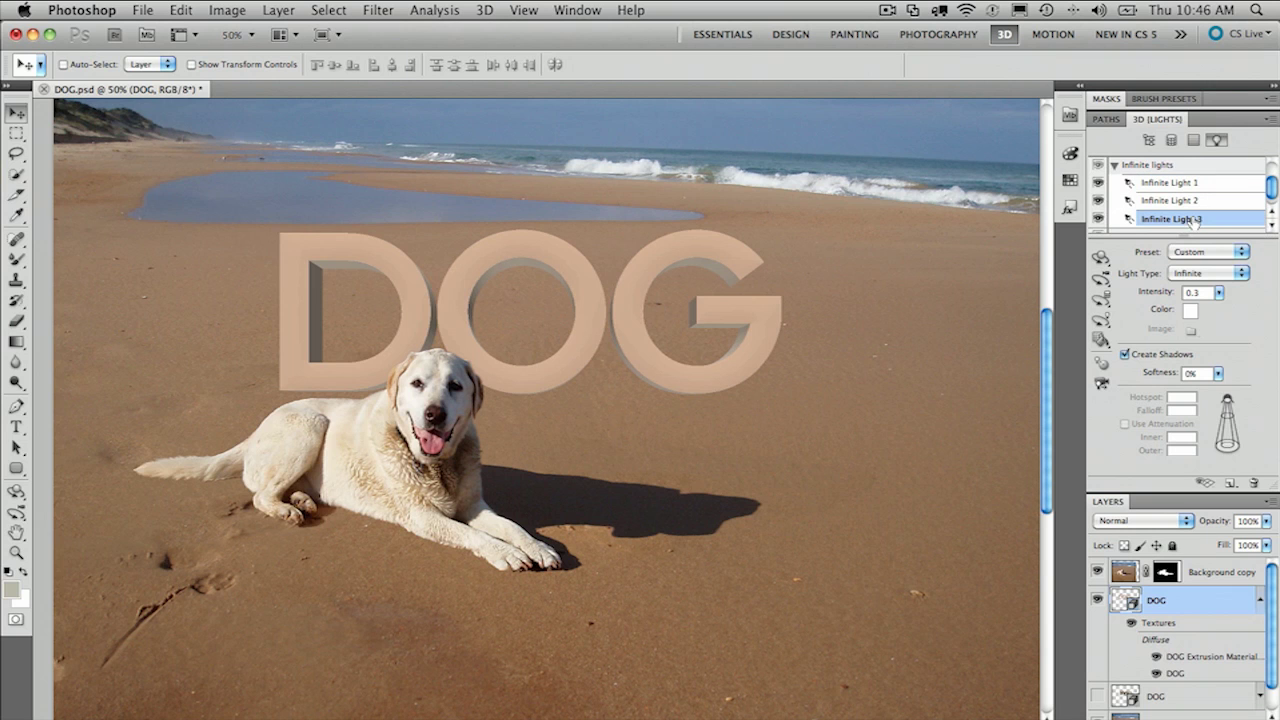
pyautogui.click(1253, 483)
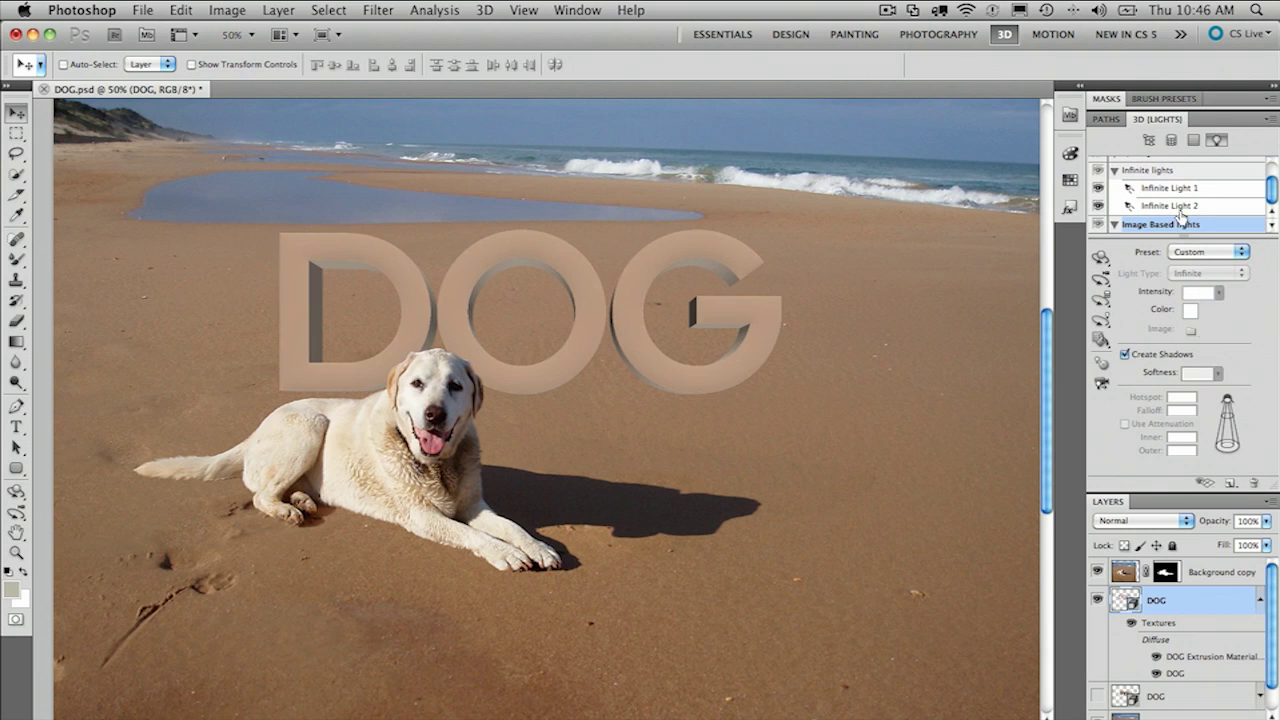
pyautogui.click(1180, 208)
pyautogui.click(1253, 483)
pyautogui.click(1178, 208)
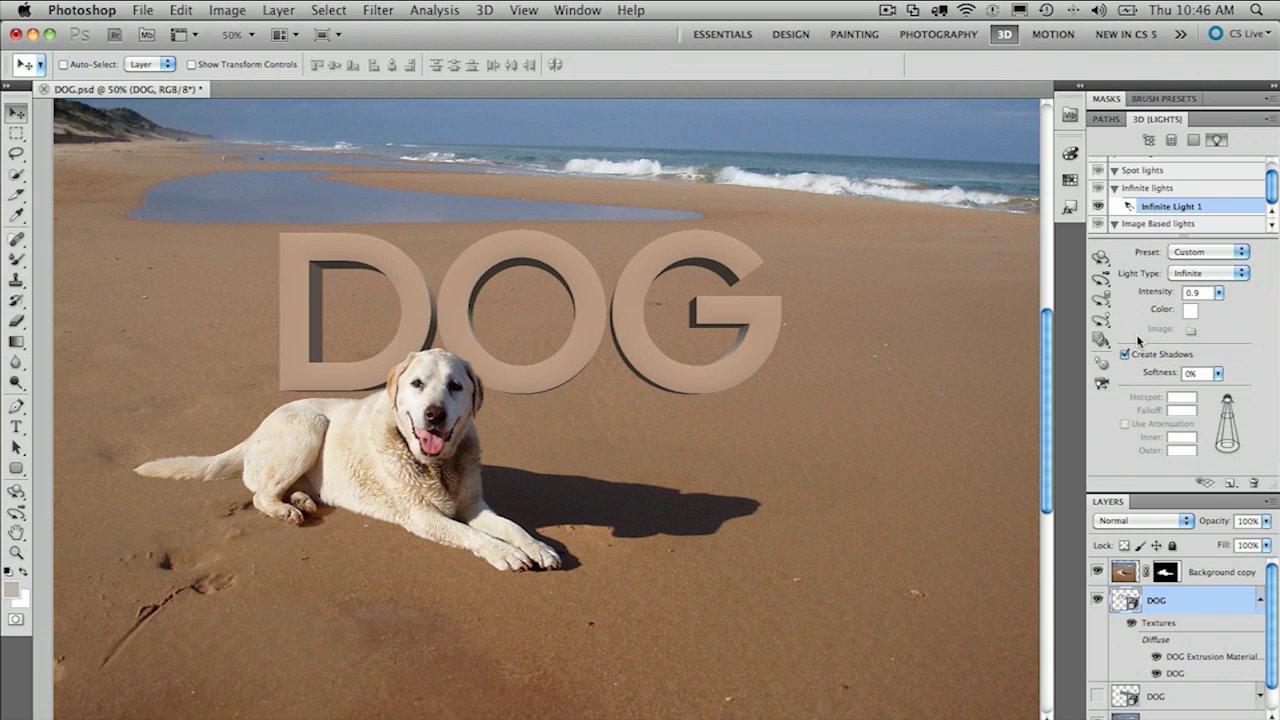
# Step: Rotate Infinite Light 1 with the 3D Light Rotate Tool to shine from the upper left
pyautogui.click(1100, 322)
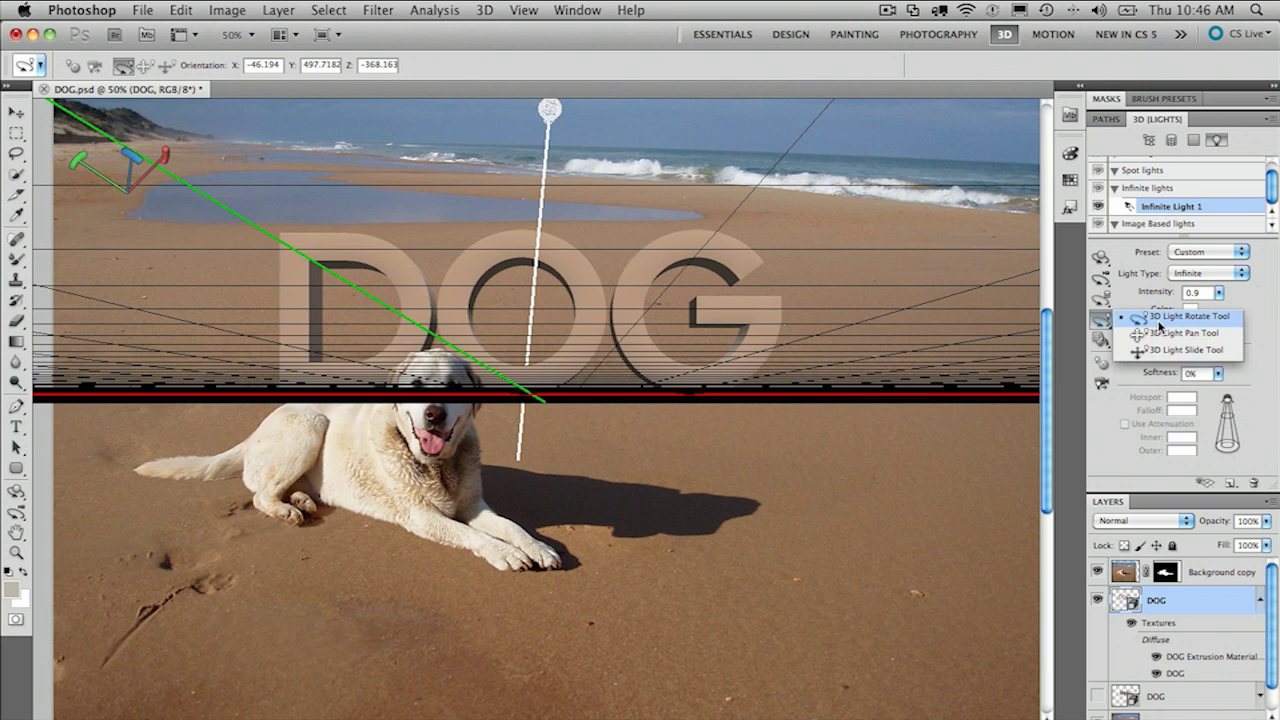
pyautogui.click(1160, 318)
pyautogui.moveTo(549, 108)
pyautogui.mouseDown()
pyautogui.moveTo(290, 143)
pyautogui.moveTo(317, 149)
pyautogui.moveTo(266, 165)
pyautogui.moveTo(226, 202)
pyautogui.mouseUp()
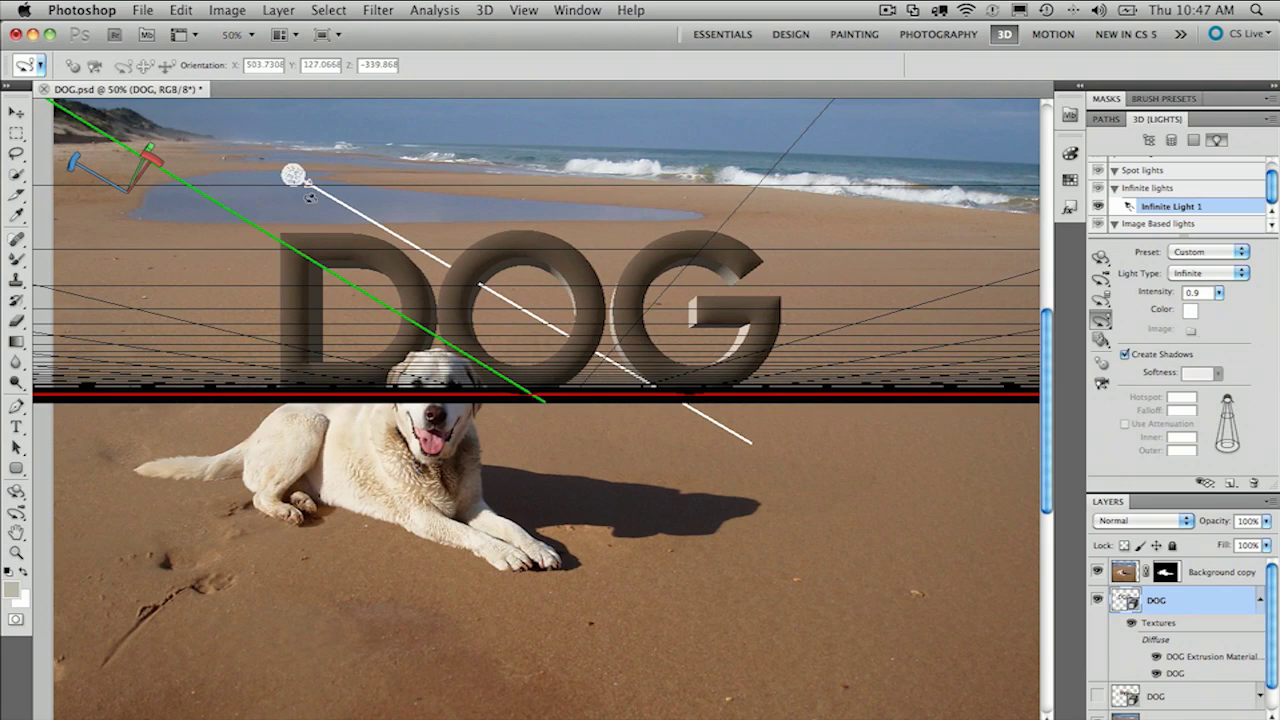
pyautogui.moveTo(300, 178)
pyautogui.mouseDown()
pyautogui.moveTo(420, 189)
pyautogui.moveTo(493, 175)
pyautogui.mouseUp()
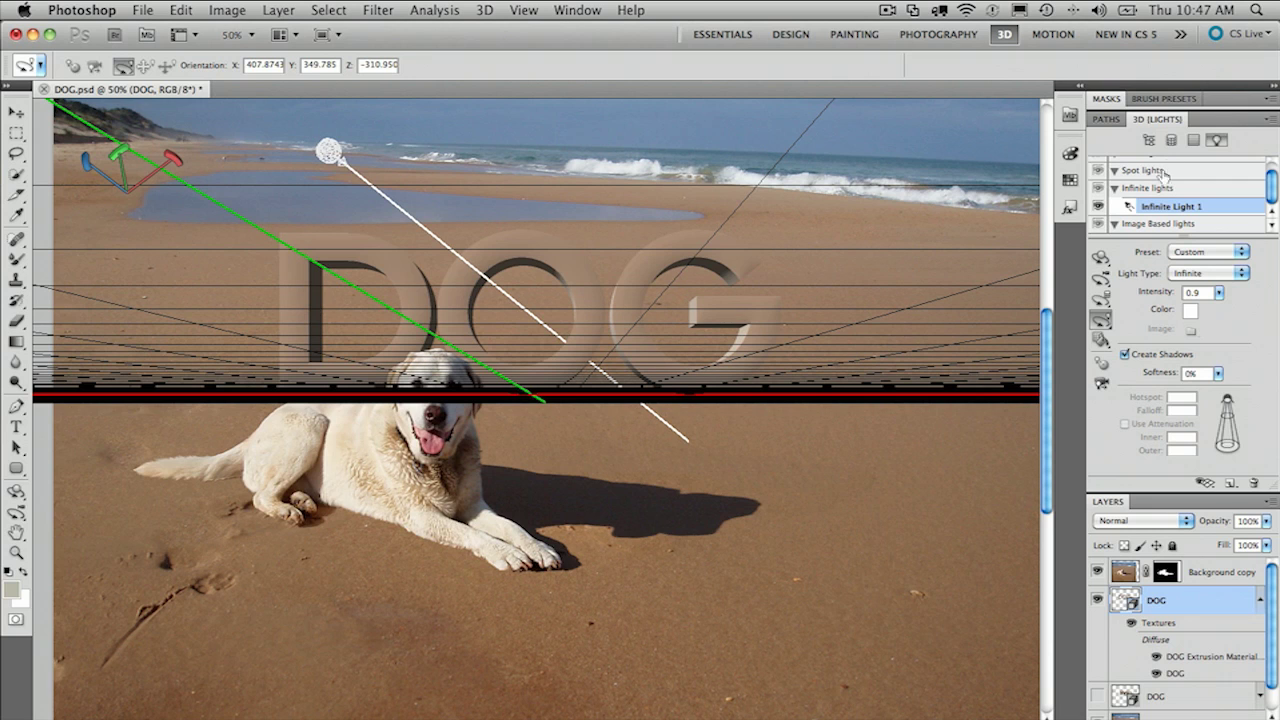
# Step: Snap the DOG text to the ground plane and orbit the 3D camera to align the grid with the sand
pyautogui.click(1273, 121)
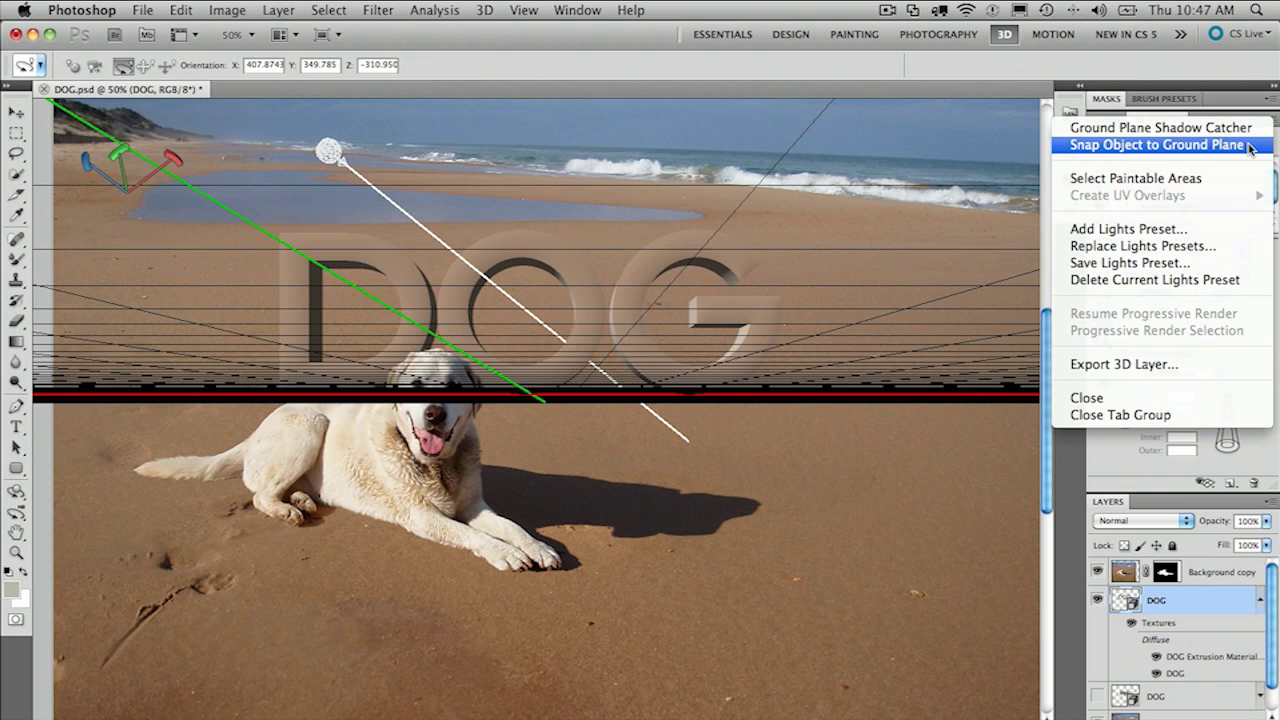
pyautogui.click(1249, 148)
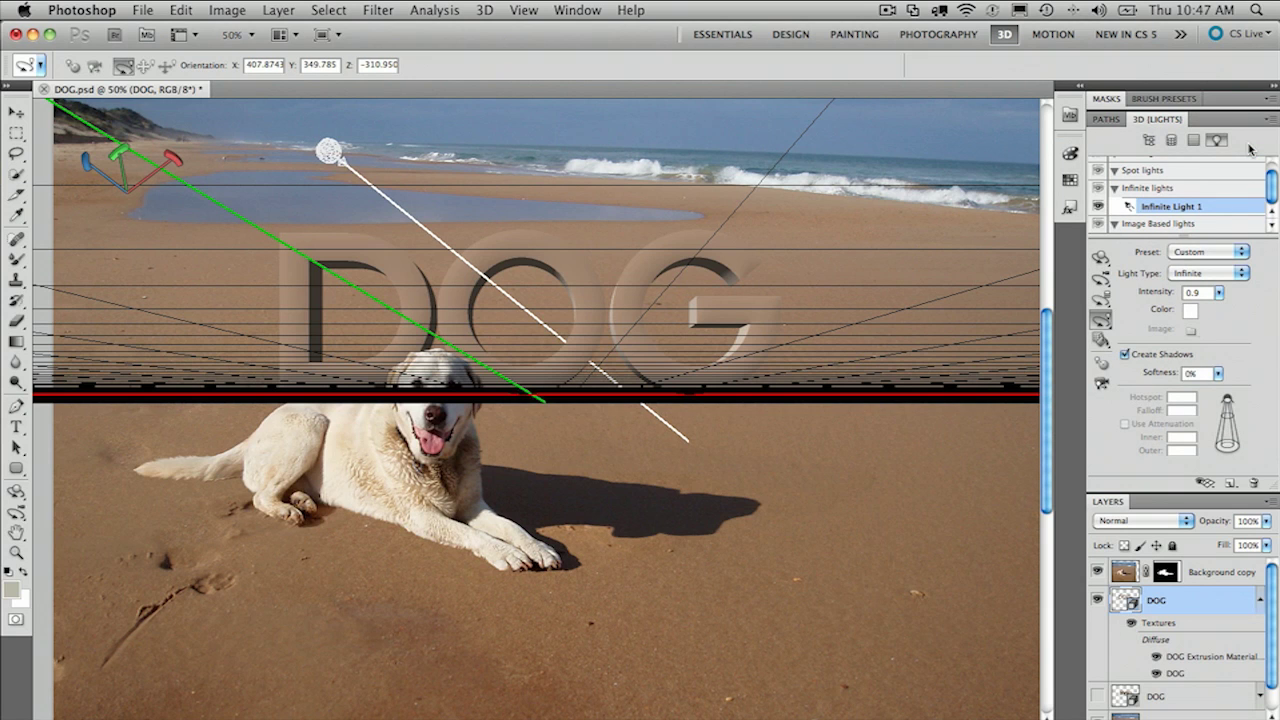
pyautogui.click(1104, 286)
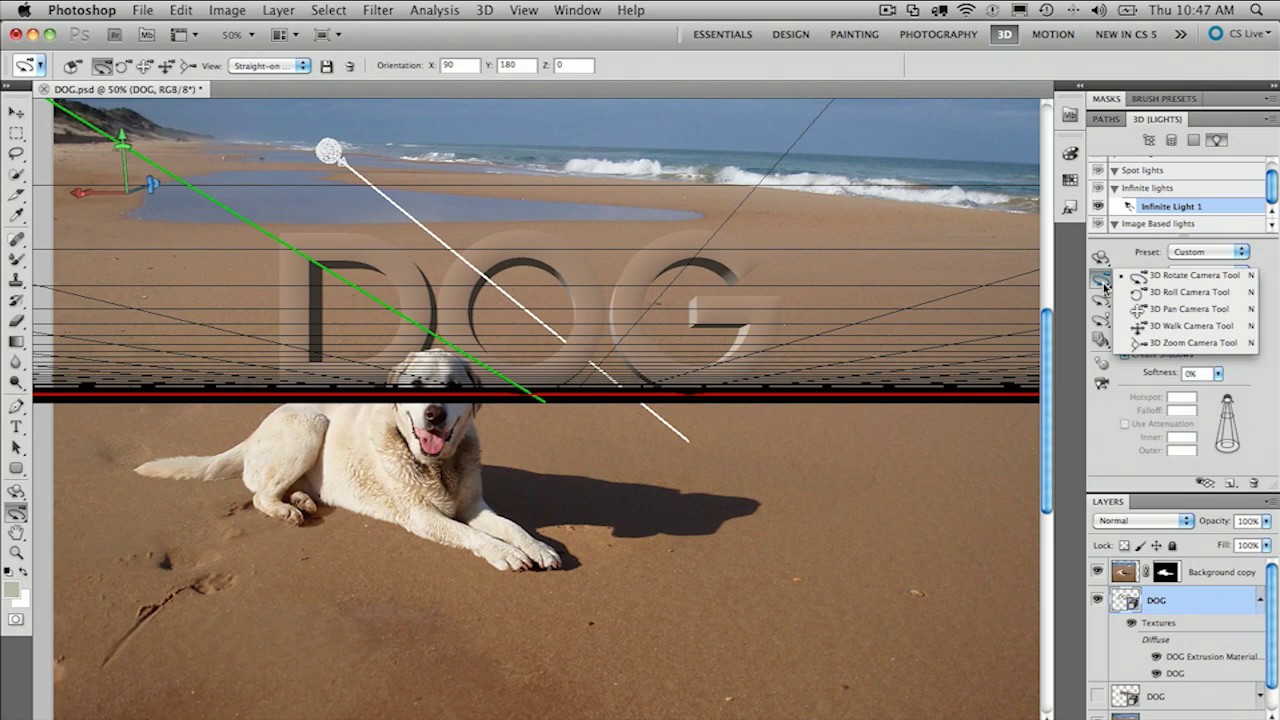
pyautogui.click(1190, 275)
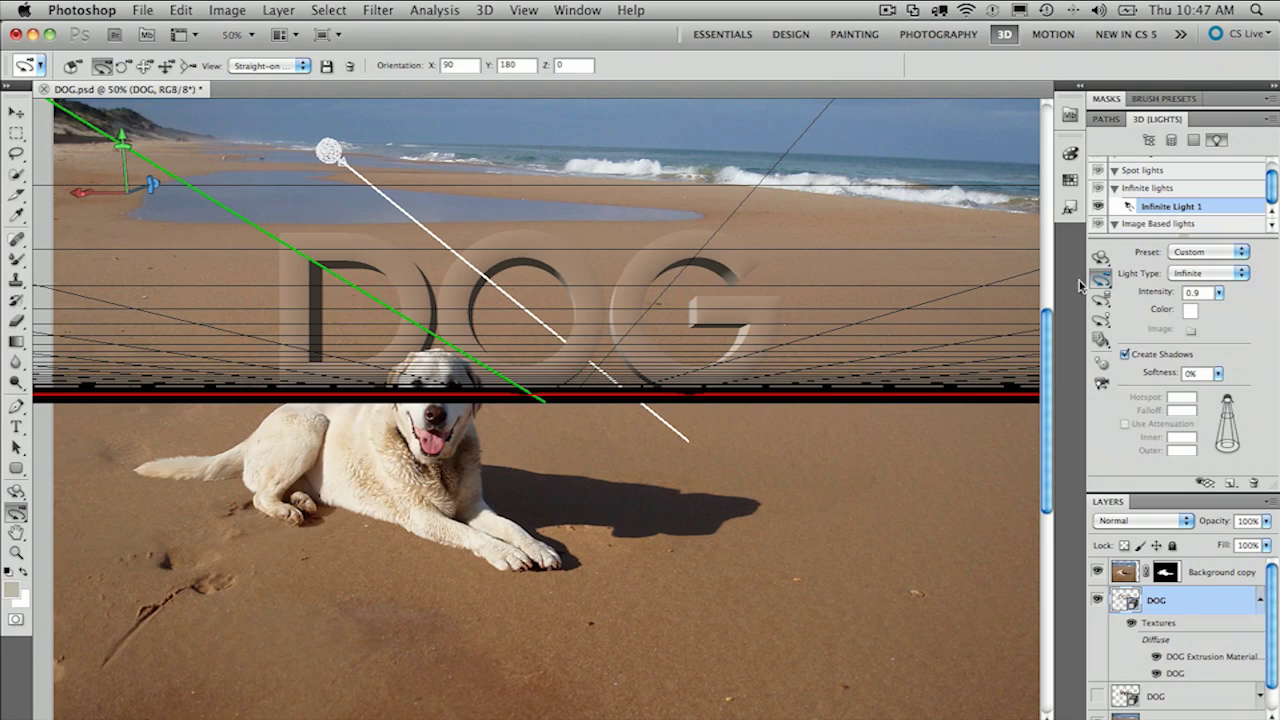
pyautogui.moveTo(699, 230)
pyautogui.mouseDown()
pyautogui.moveTo(704, 190)
pyautogui.moveTo(694, 274)
pyautogui.moveTo(704, 249)
pyautogui.mouseUp()
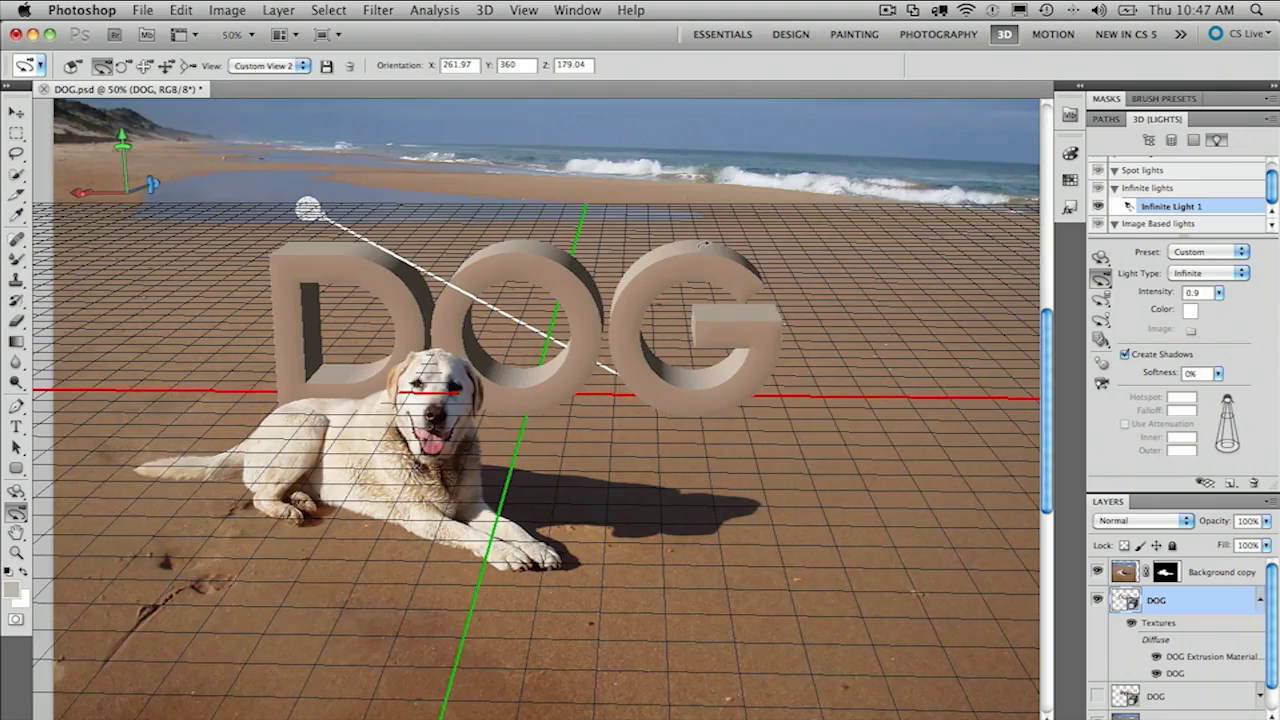
pyautogui.moveTo(720, 179); pyautogui.dragTo(750, 183)
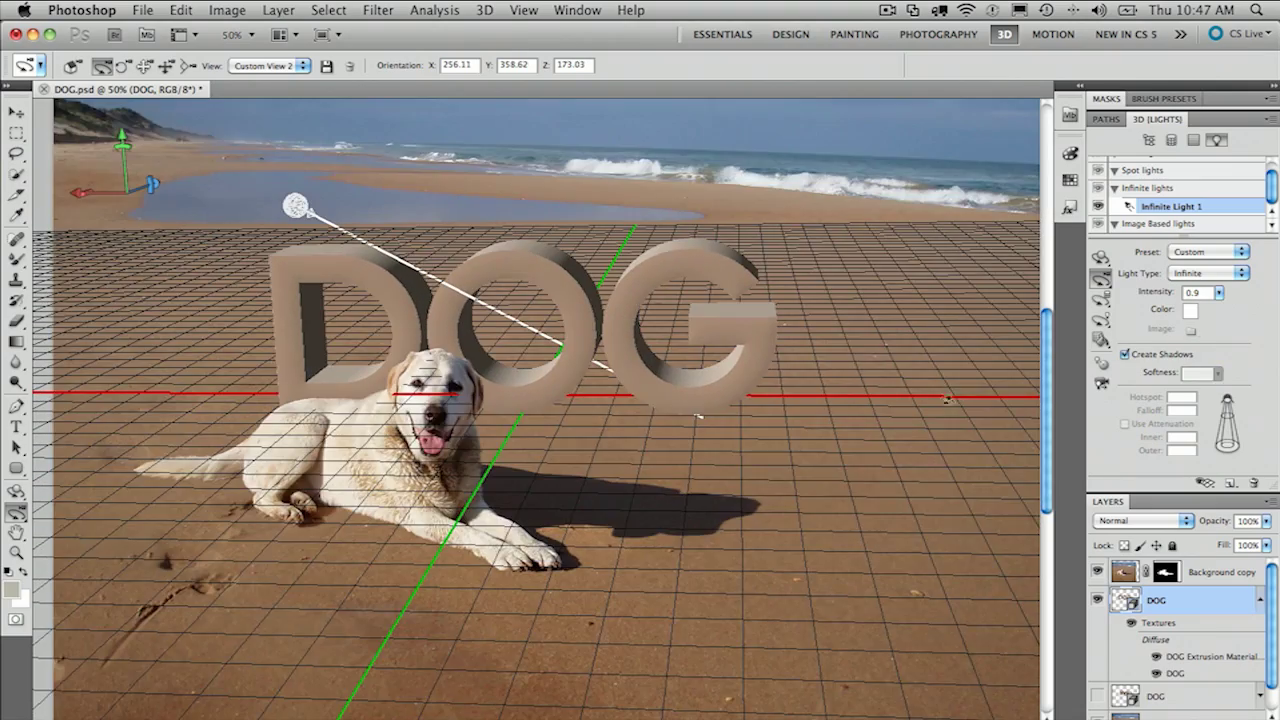
# Step: Refine the camera tilt so the DOG letters stand upright on the sand behind the dog
pyautogui.moveTo(698, 415); pyautogui.dragTo(930, 393)
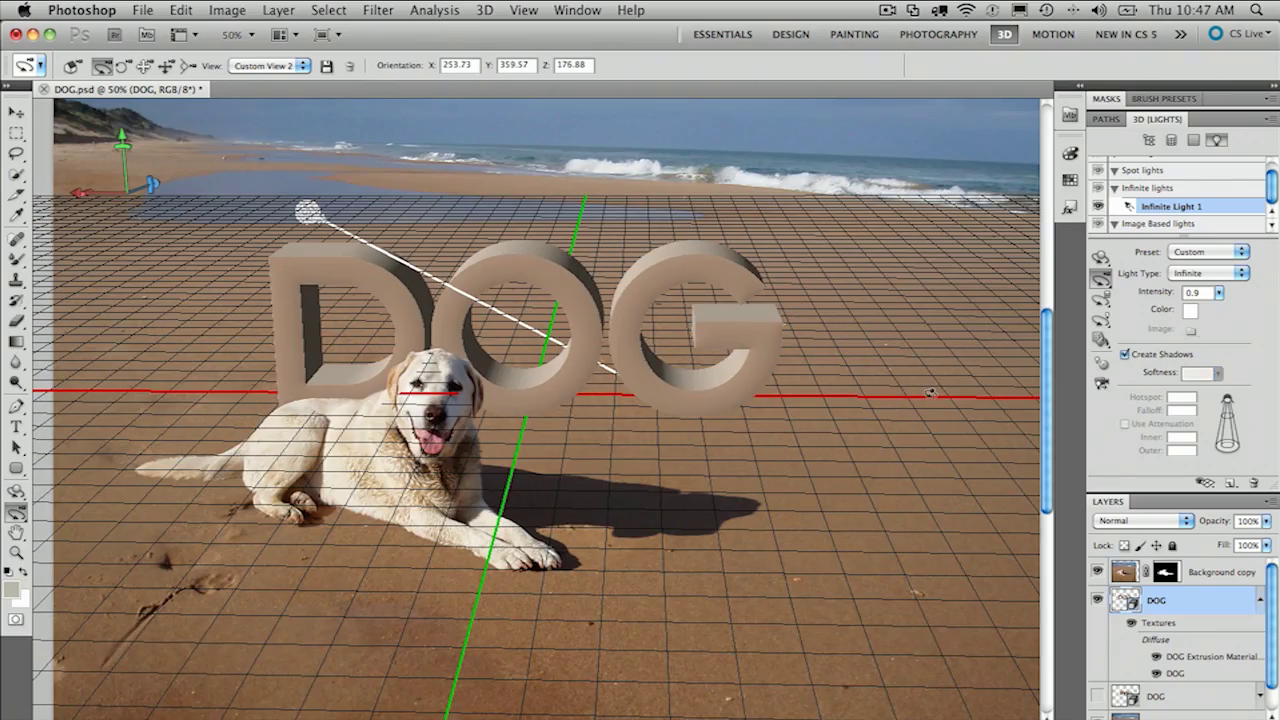
pyautogui.moveTo(122, 147)
pyautogui.moveTo(122, 147); pyautogui.dragTo(121, 149)
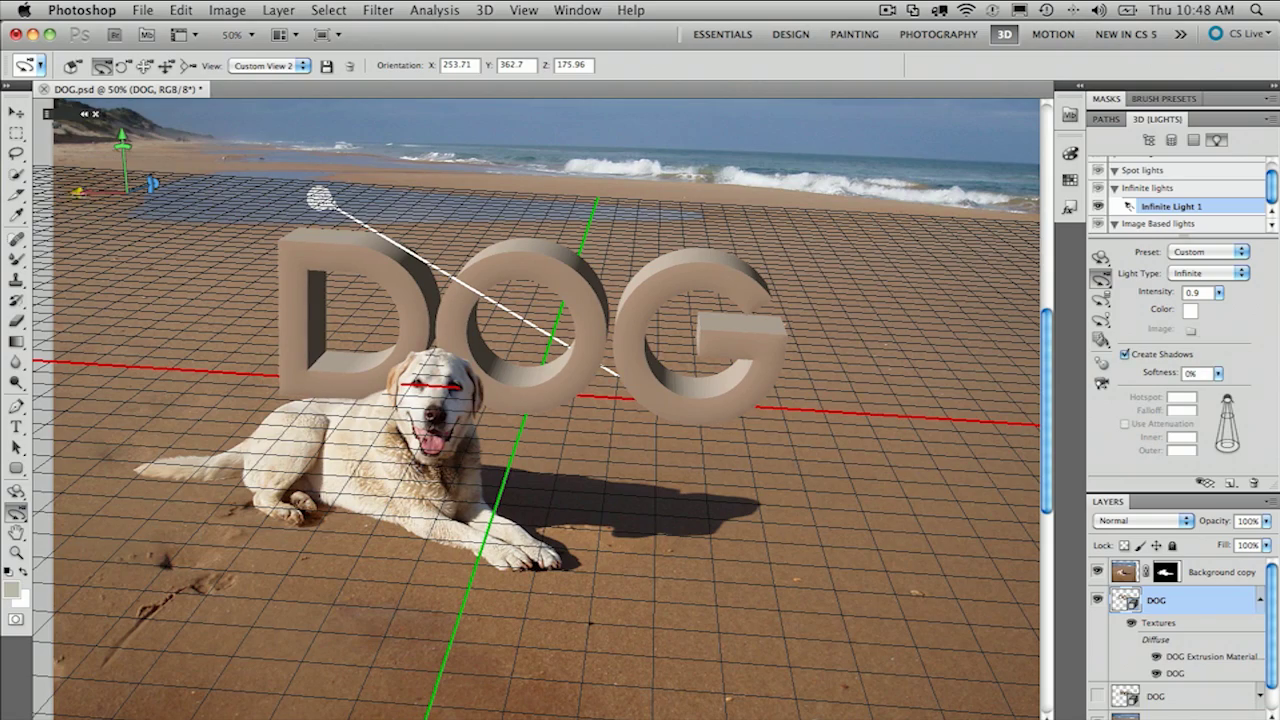
pyautogui.moveTo(78, 192)
pyautogui.mouseDown()
pyautogui.moveTo(56, 120)
pyautogui.moveTo(161, 133)
pyautogui.moveTo(159, 339)
pyautogui.mouseUp()
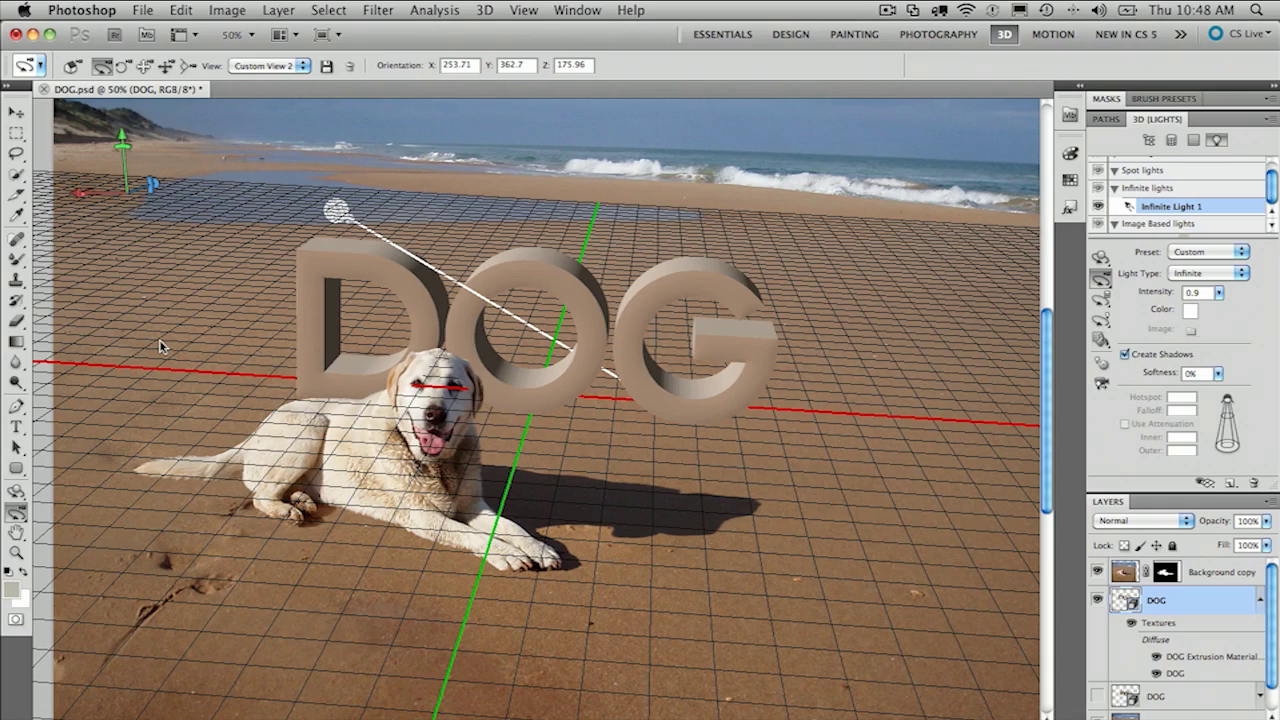
pyautogui.moveTo(590, 228)
pyautogui.mouseDown()
pyautogui.moveTo(600, 246)
pyautogui.moveTo(585, 231)
pyautogui.mouseUp()
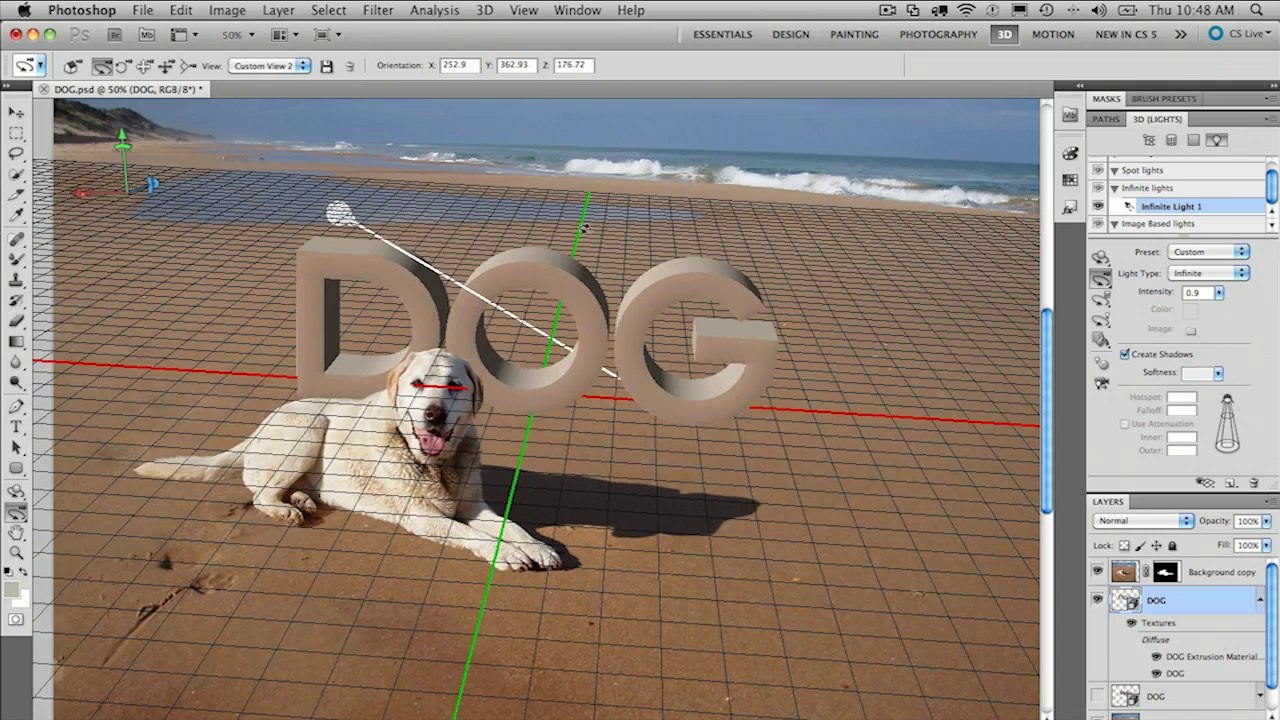
pyautogui.moveTo(140, 151)
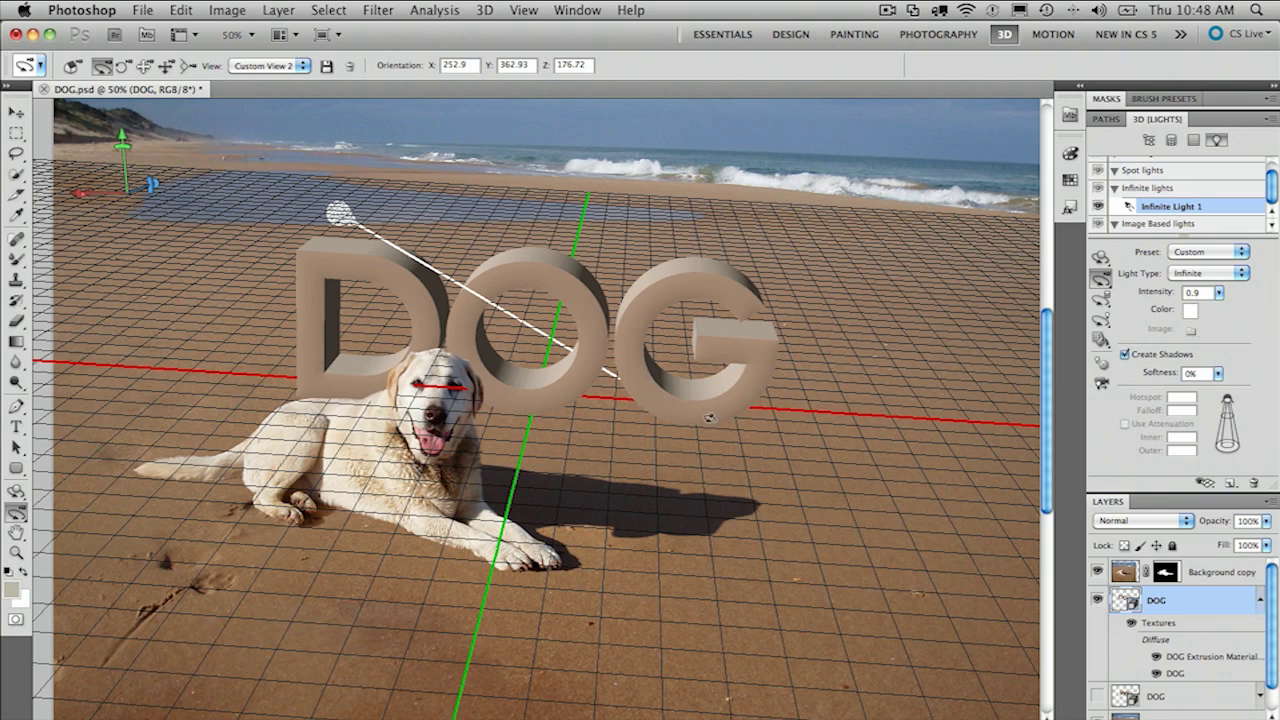
# Step: Enable Ground Plane Shadow Catcher from the 3D panel menu, accepting the ray-traced shadows notice
pyautogui.click(1272, 120)
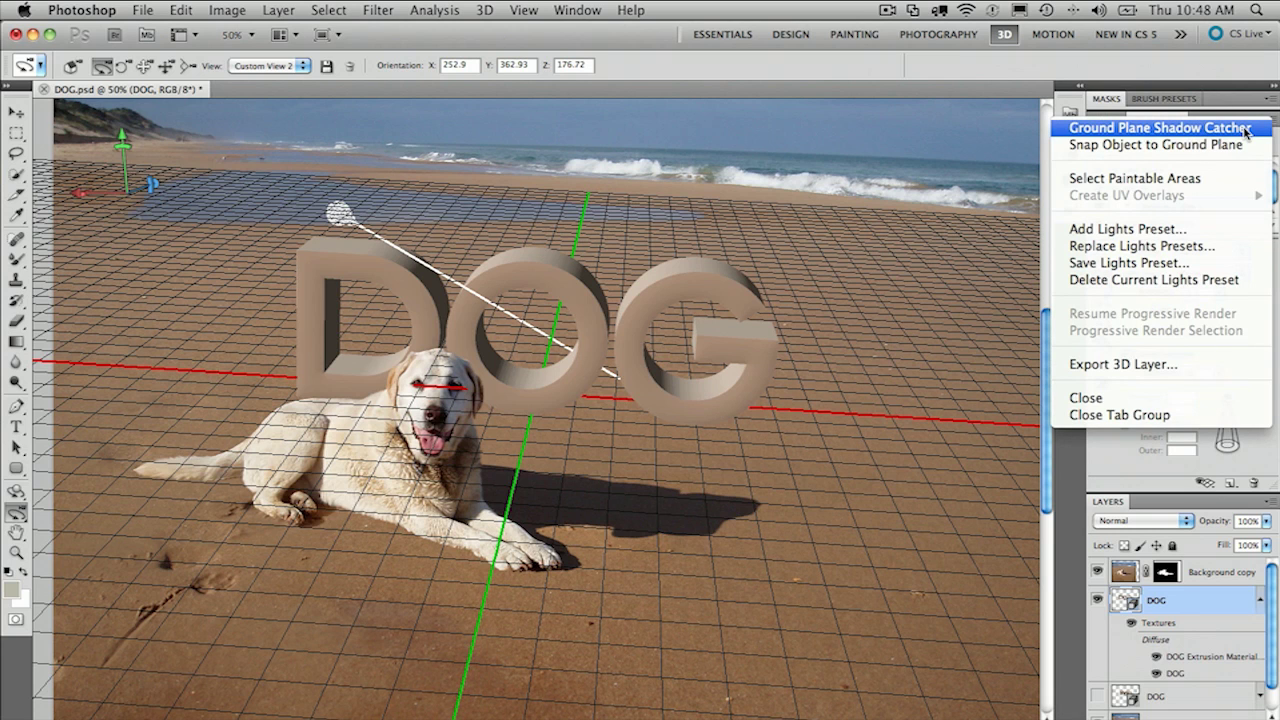
pyautogui.click(1247, 128)
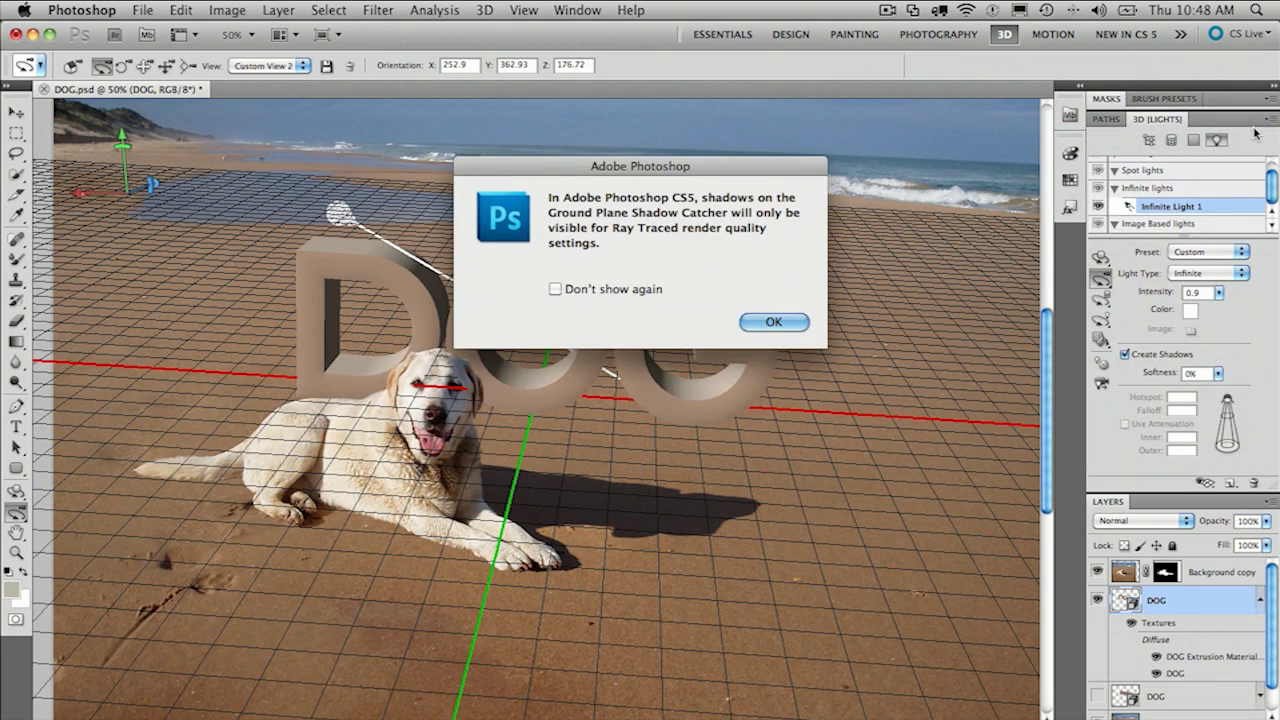
pyautogui.click(773, 322)
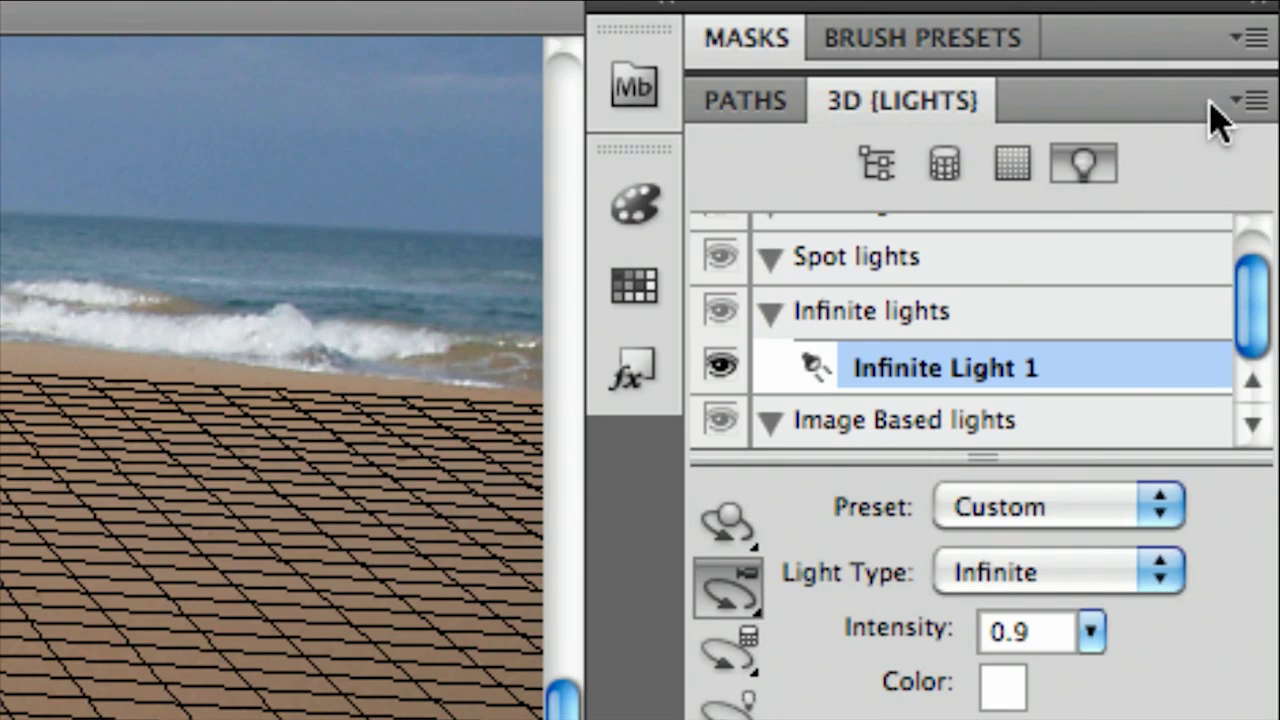
pyautogui.click(1248, 101)
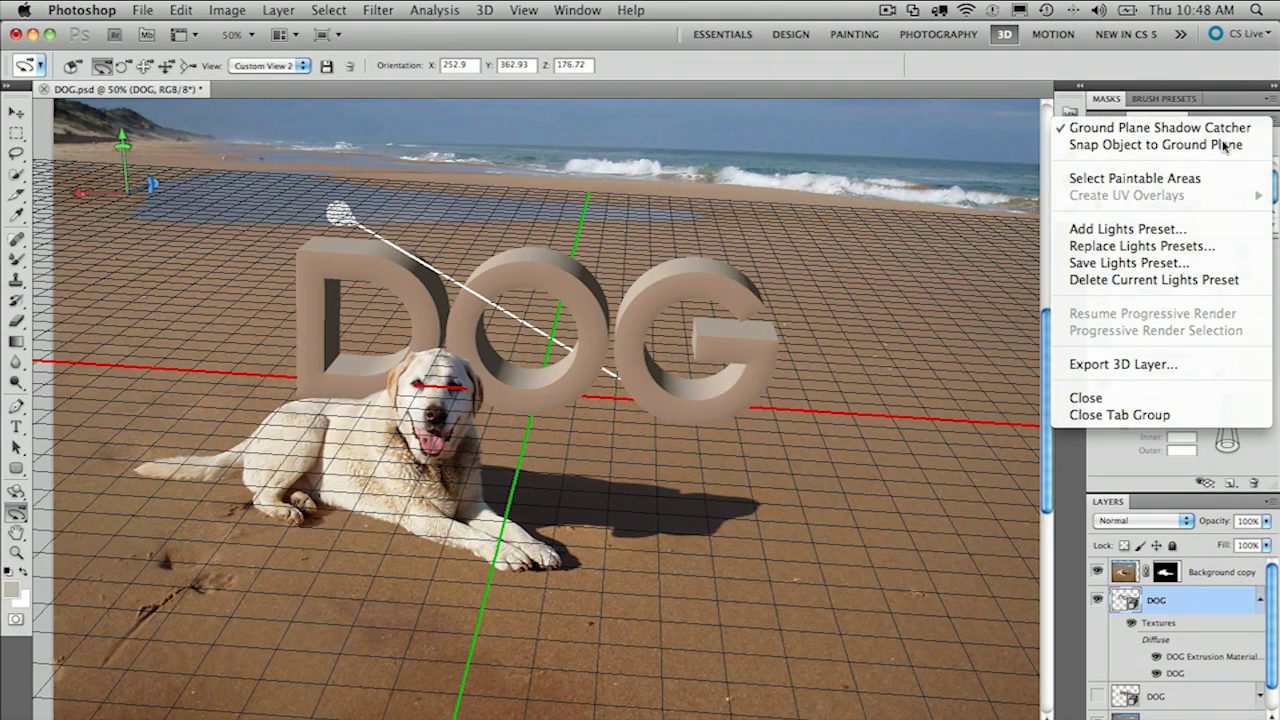
pyautogui.click(1104, 462)
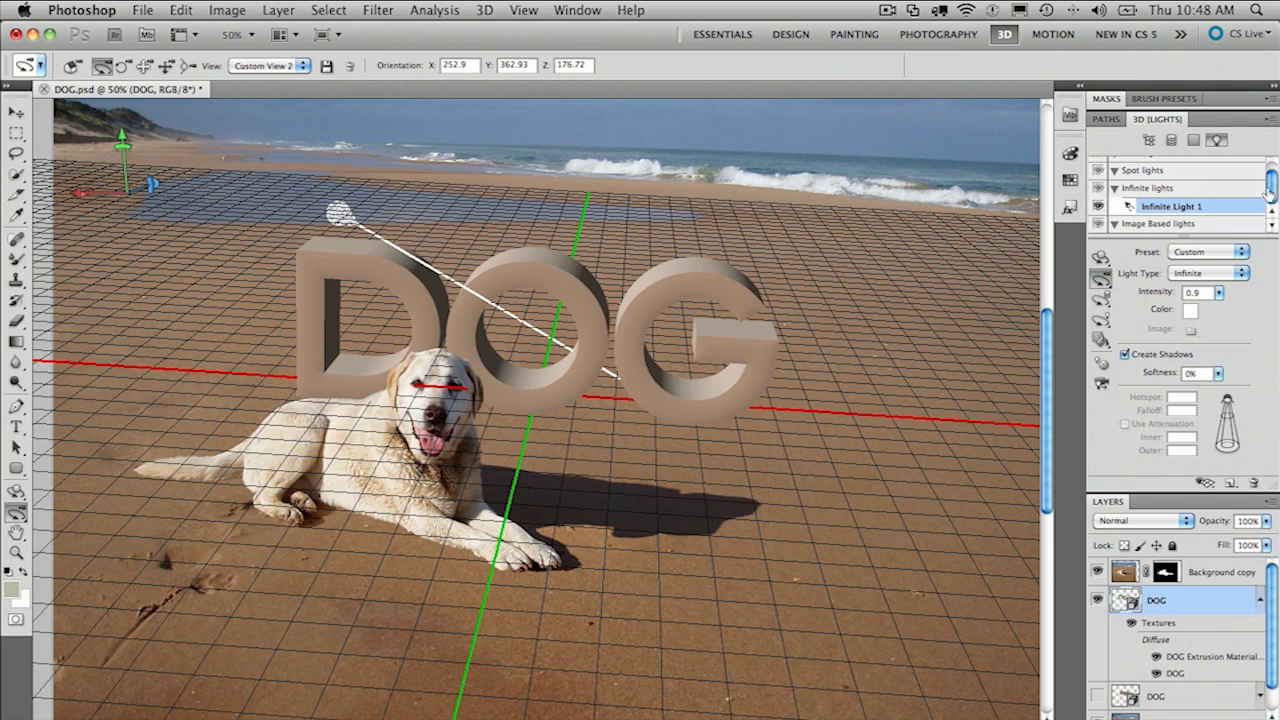
# Step: Set the 3D scene render Quality to Ray Traced Final in the Scene settings
pyautogui.scroll(2, 1272, 189)
pyautogui.click(1150, 140)
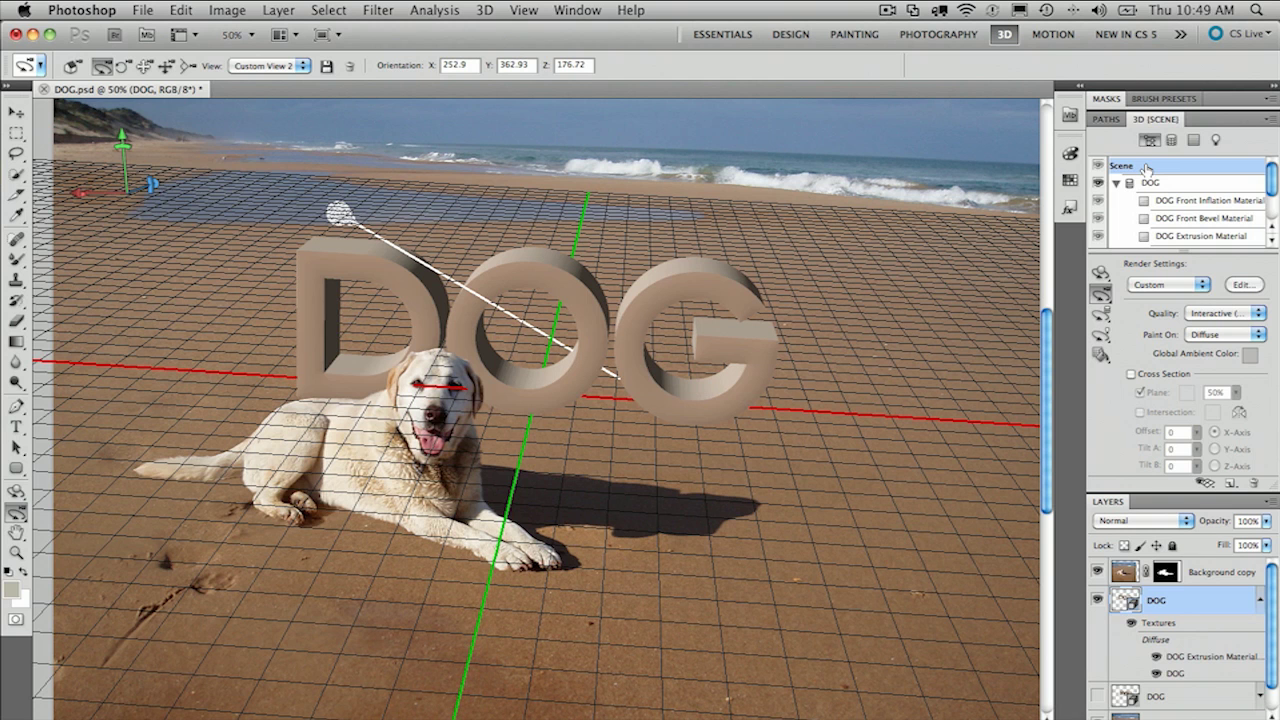
pyautogui.click(1225, 316)
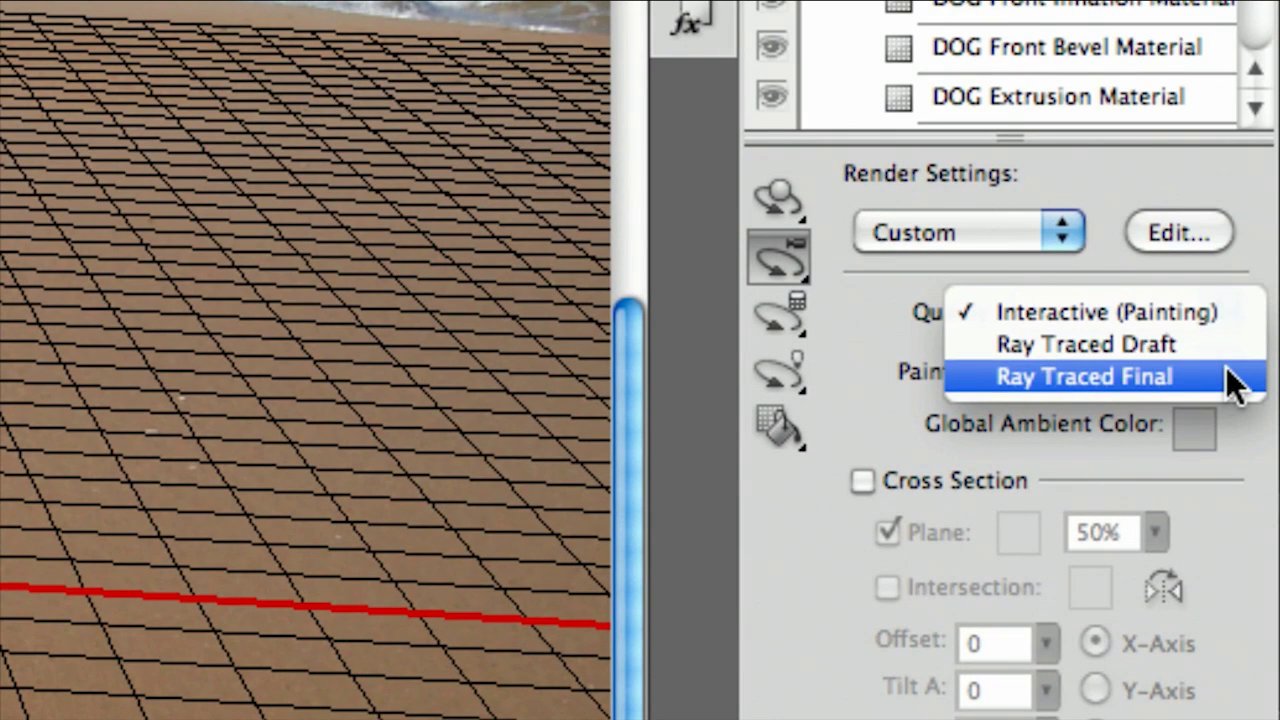
pyautogui.click(1232, 383)
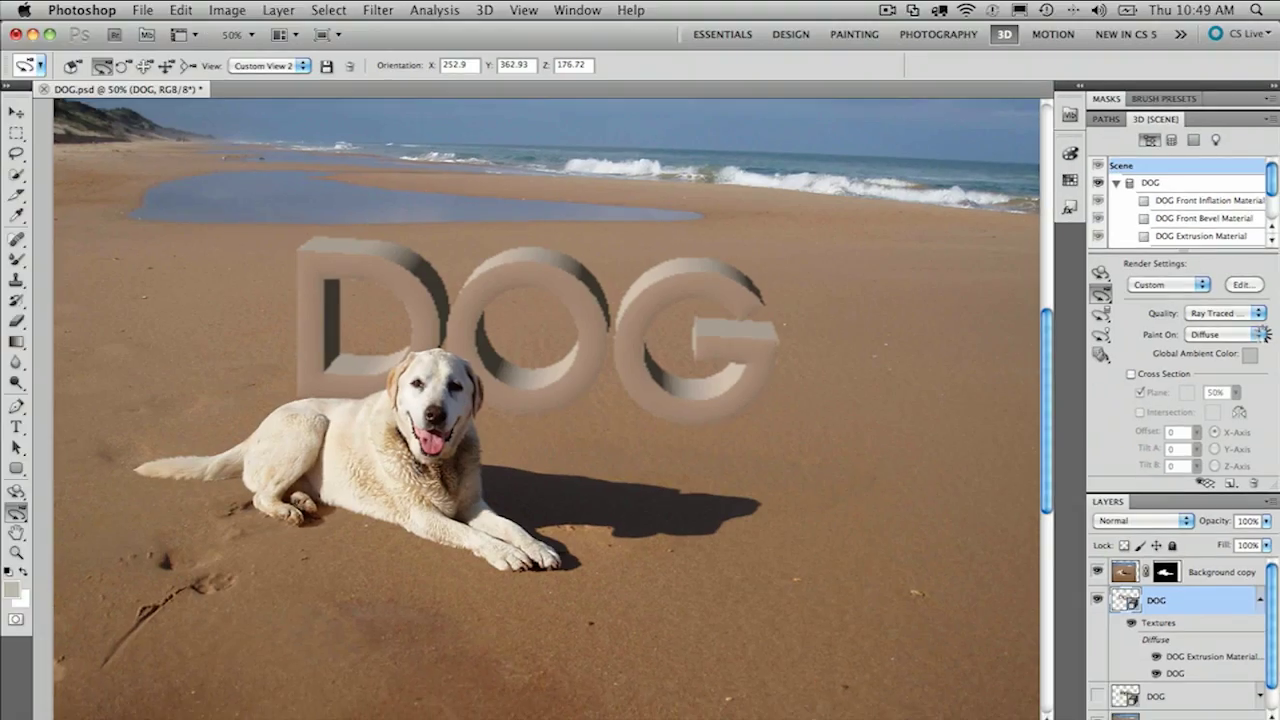